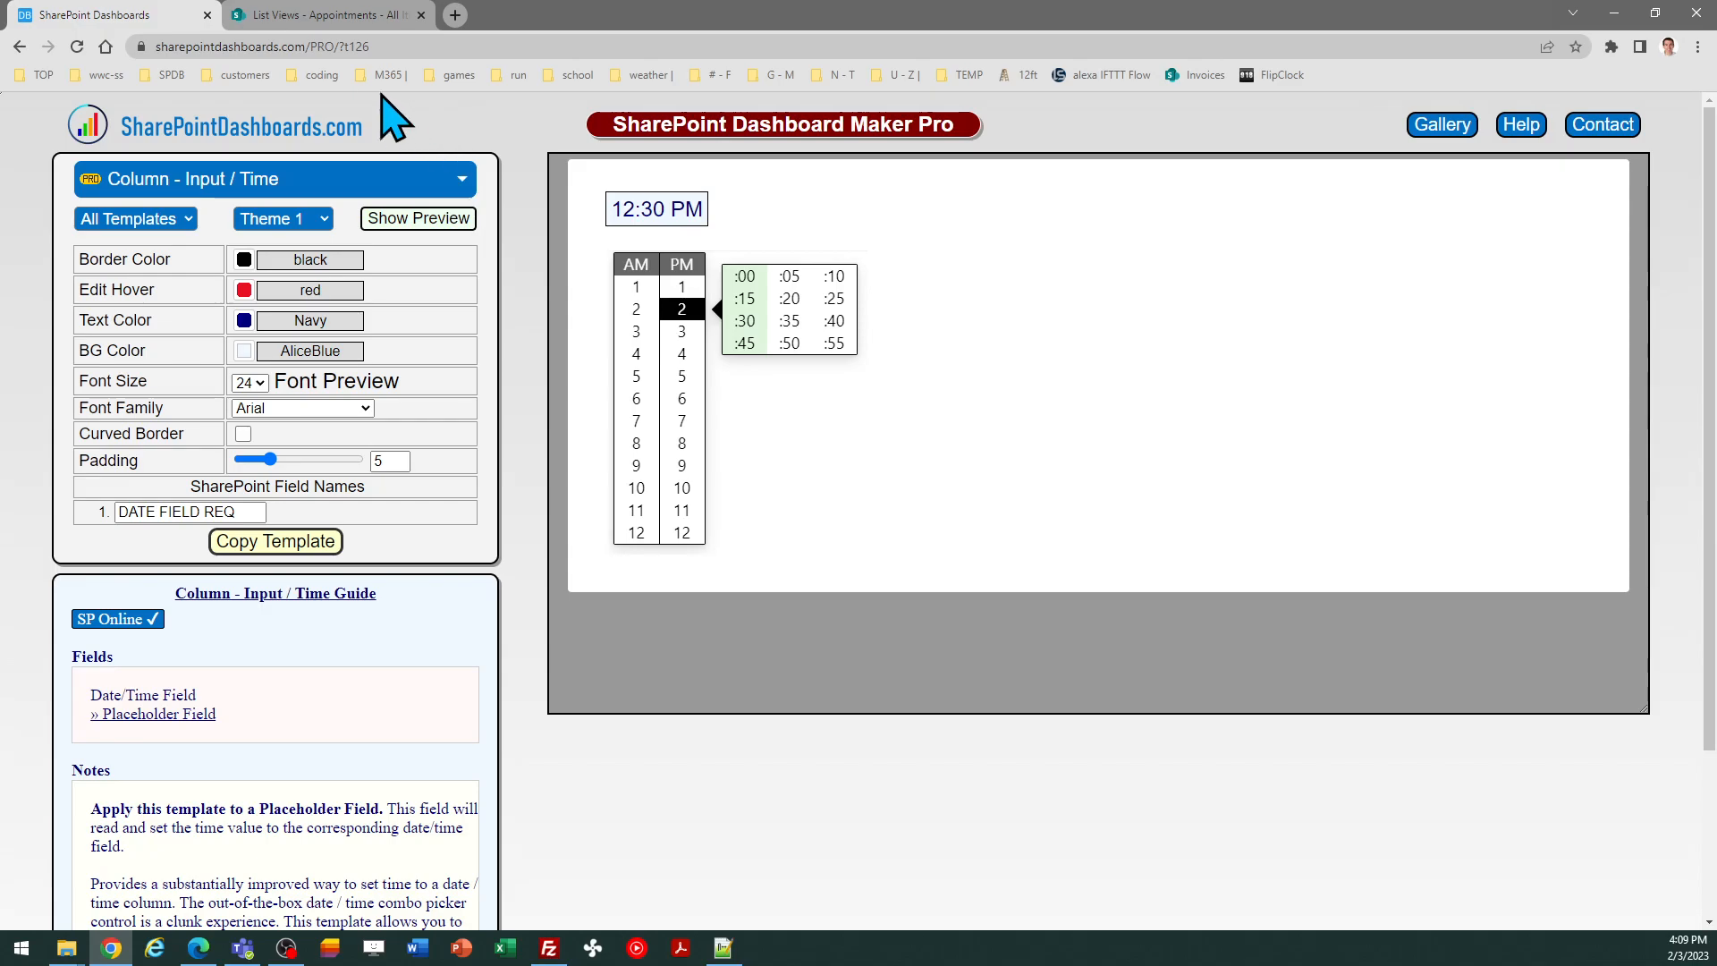
# - Switch to the SharePoint Appointments list and set the Project Planning appointment's date to April 18, 2023
pyautogui.click(327, 20)
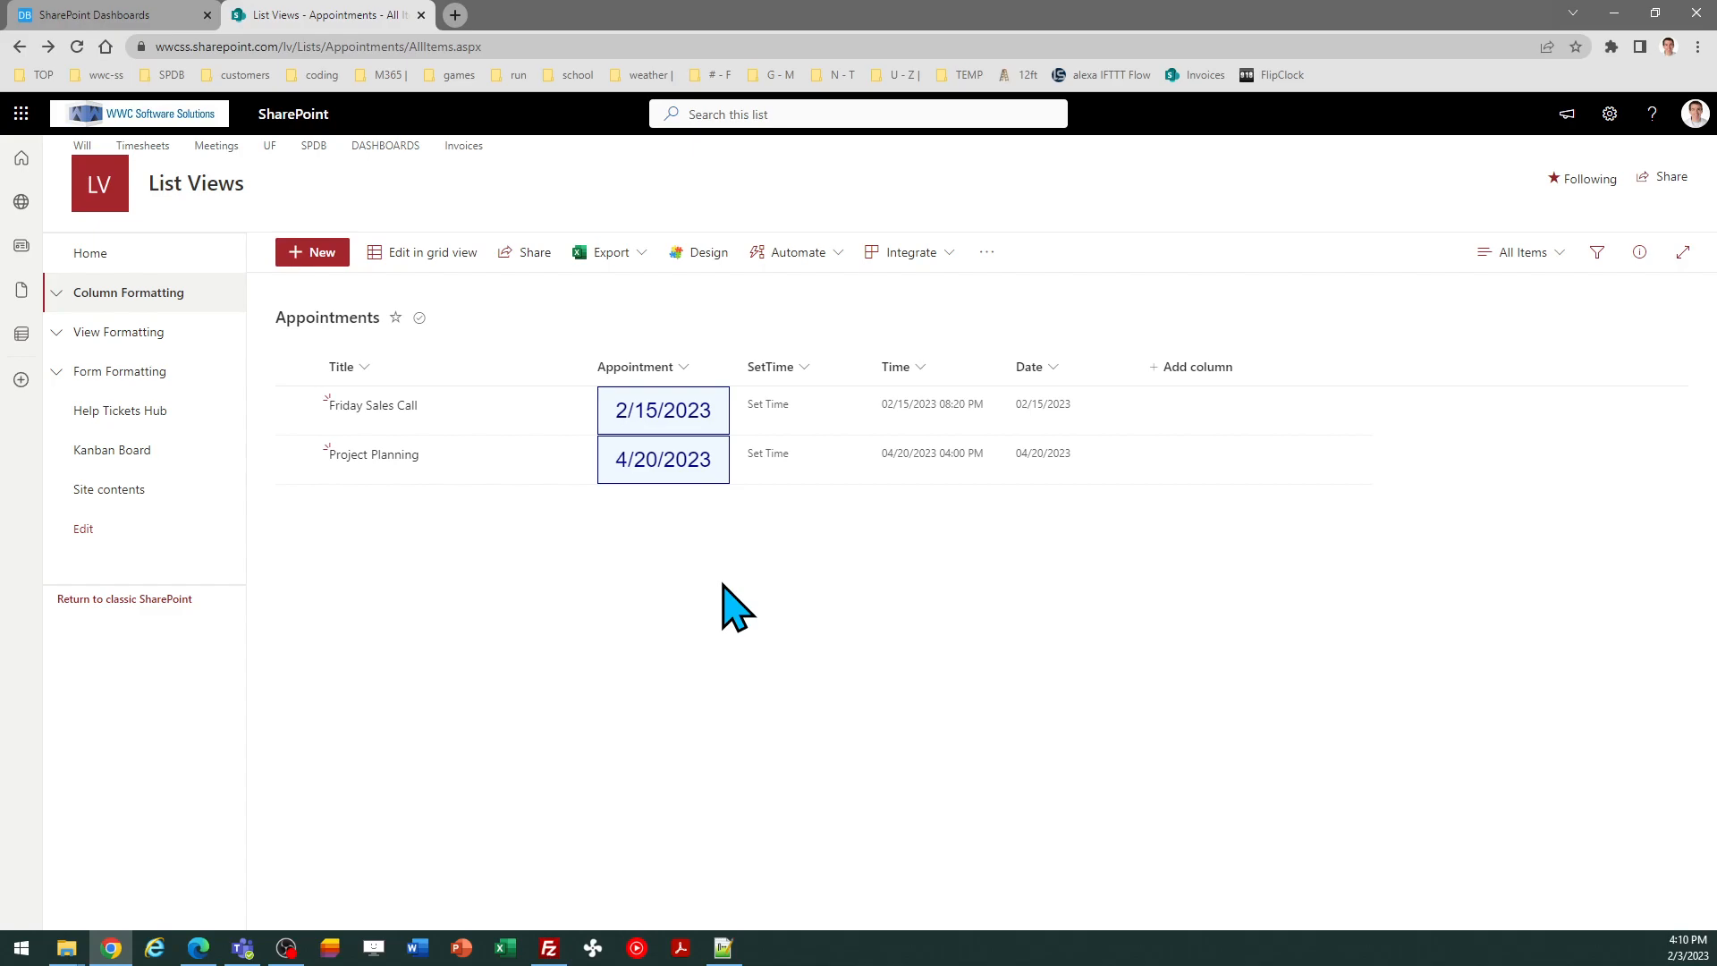
pyautogui.click(680, 463)
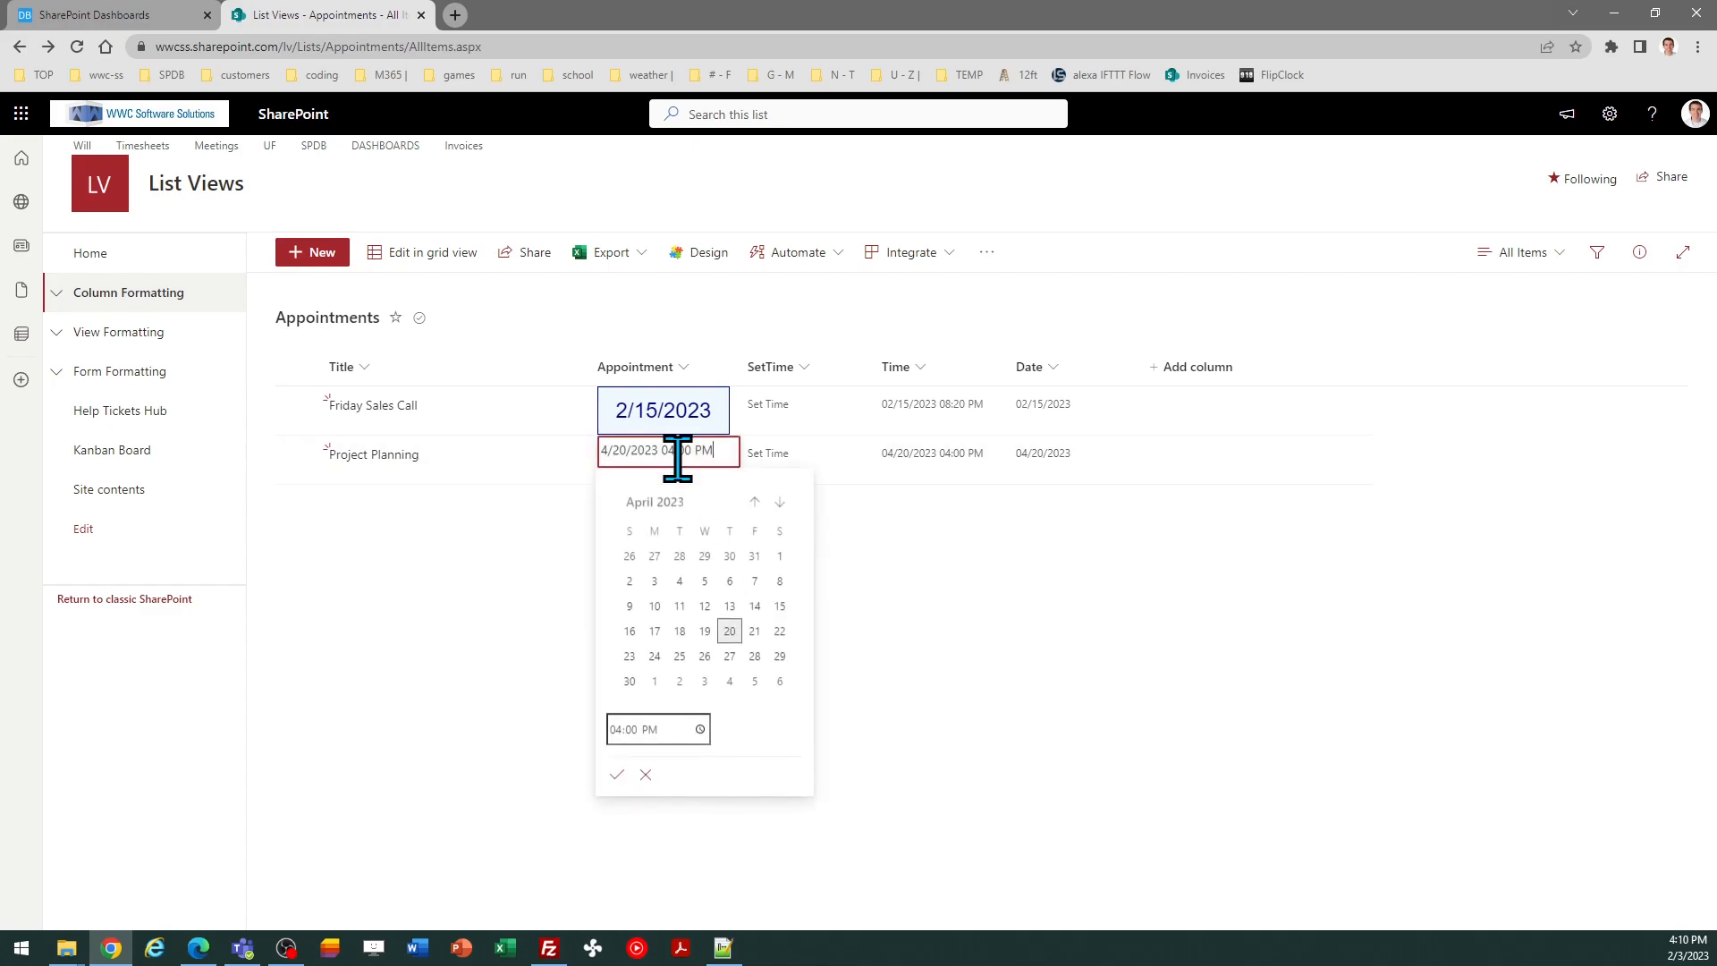
pyautogui.click(780, 502)
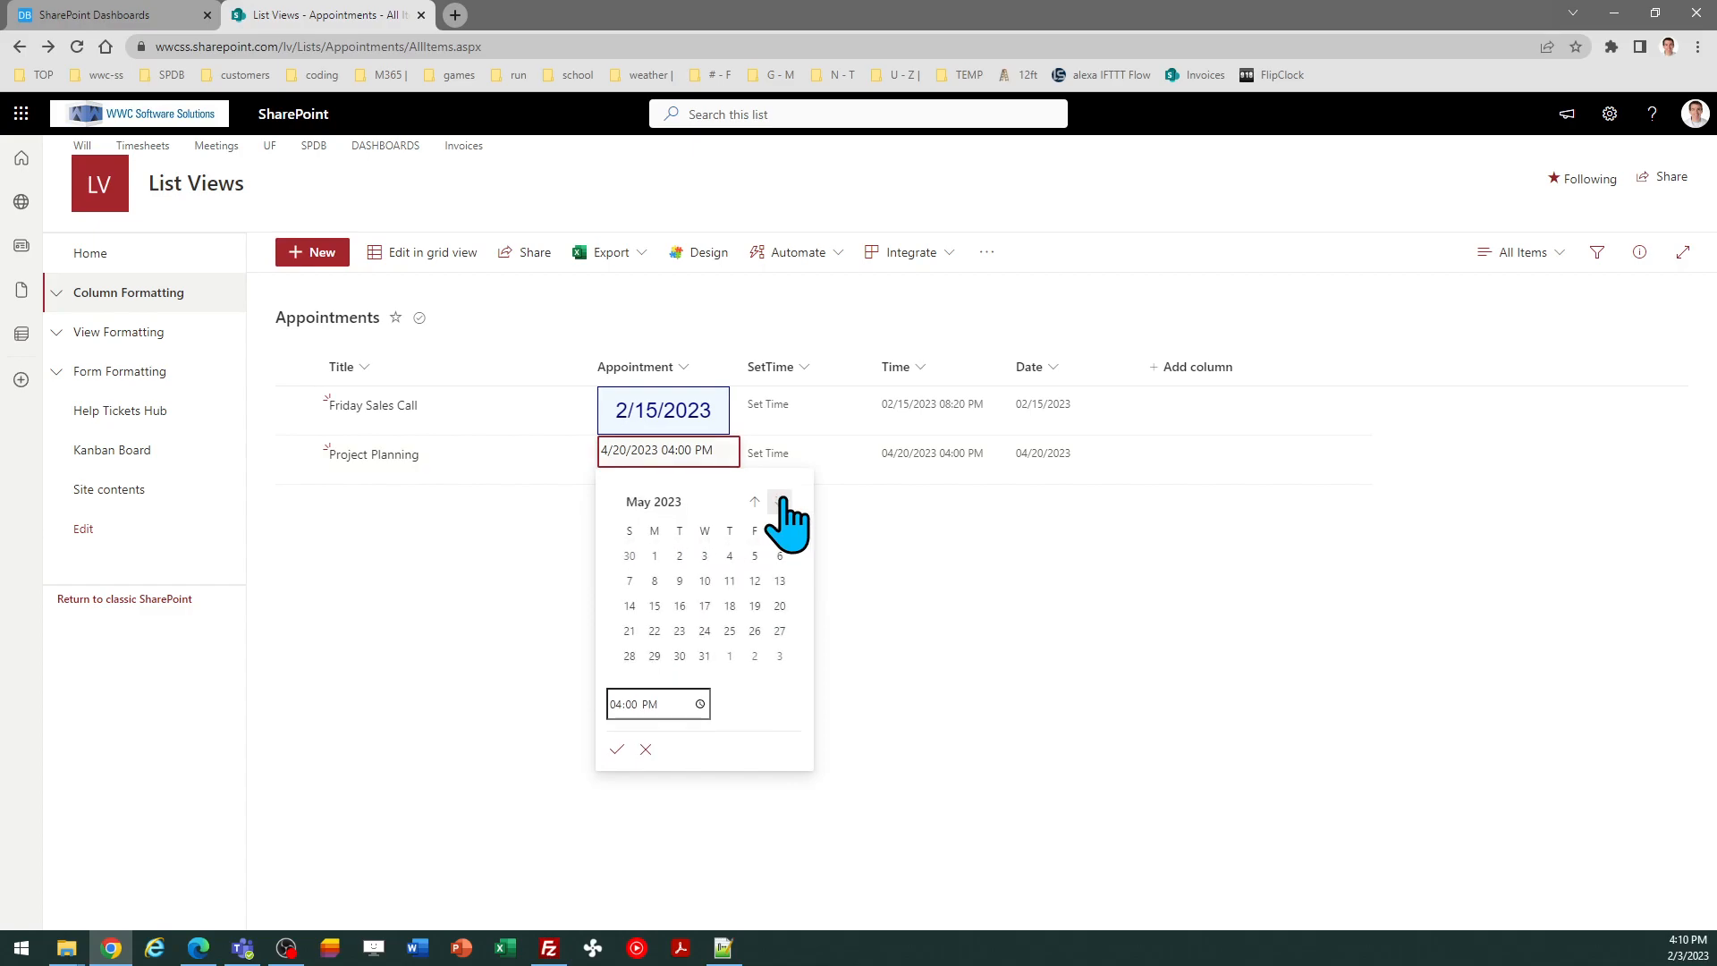
pyautogui.click(754, 501)
pyautogui.click(679, 630)
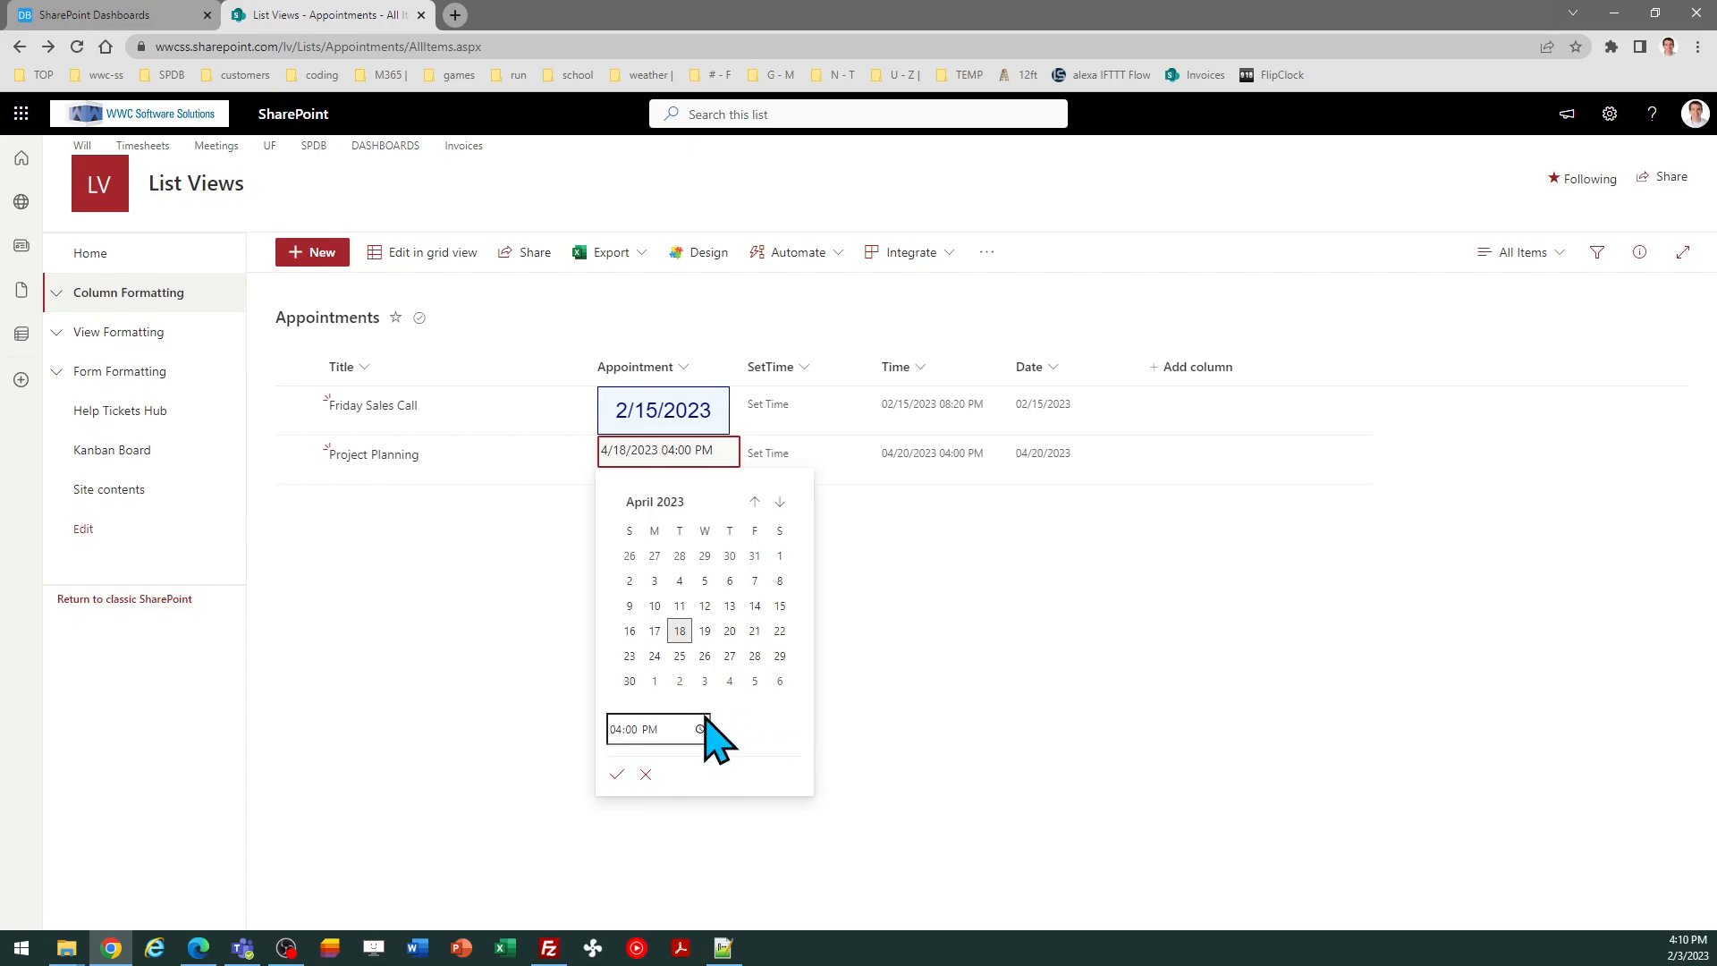
# - Set the Project Planning appointment's time to 08:00 AM and save the date and time
pyautogui.click(625, 729)
pyautogui.write('5')
pyautogui.click(701, 729)
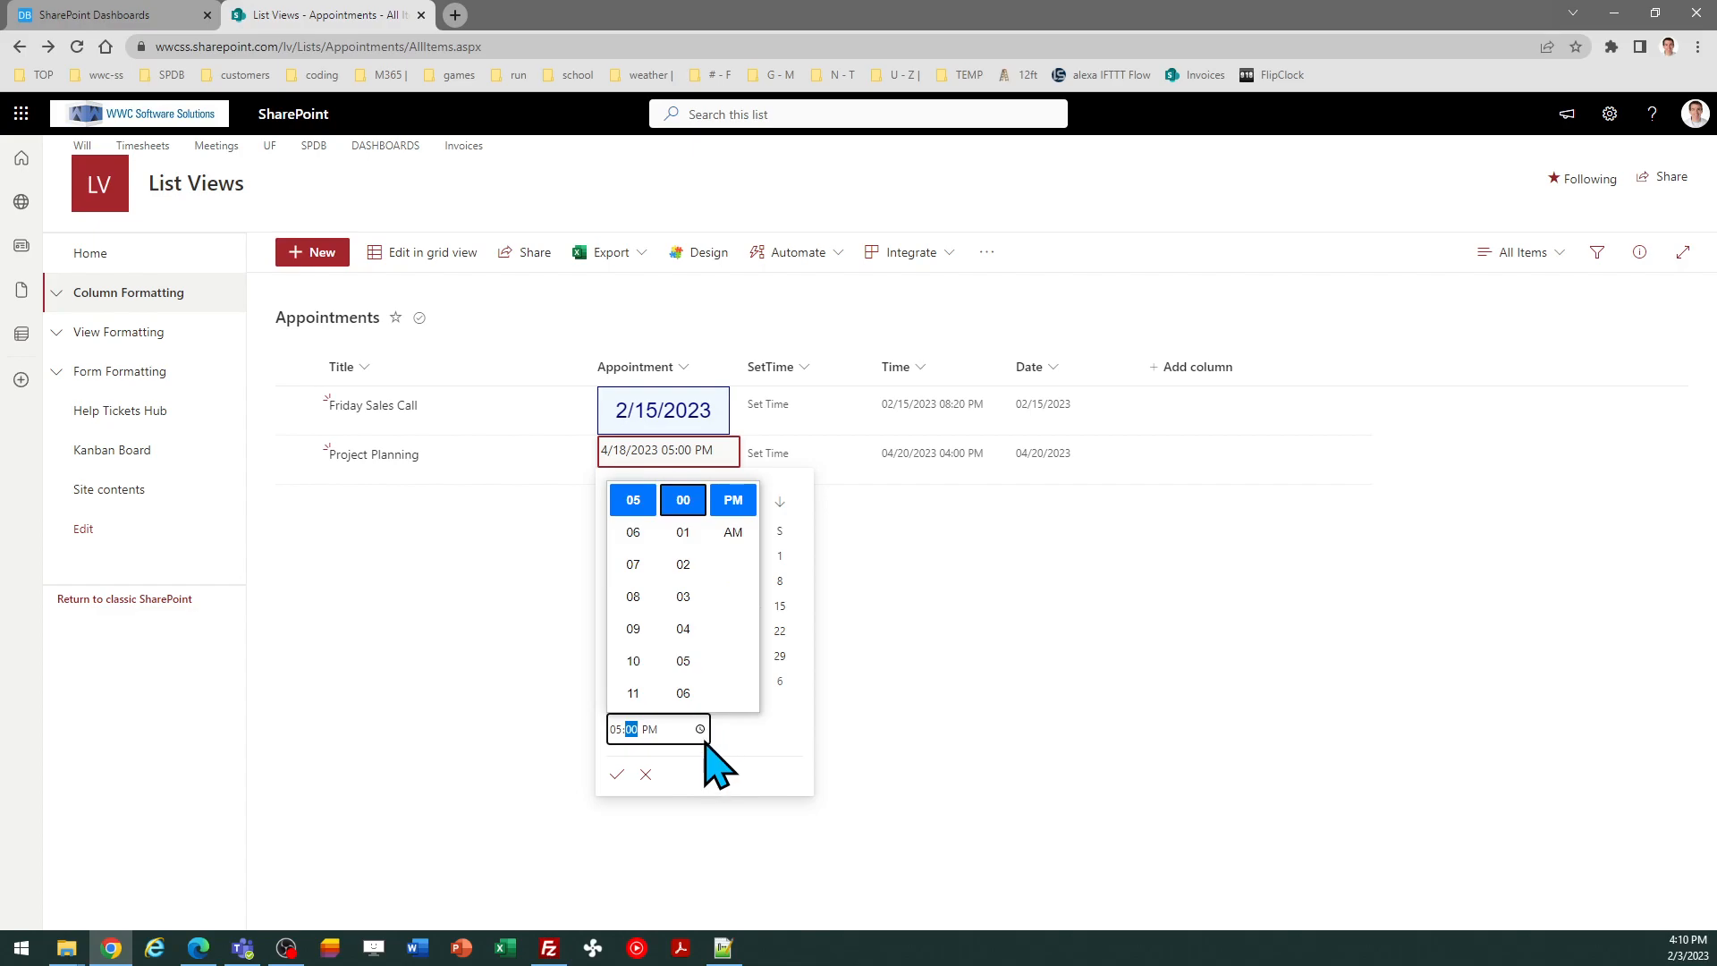
pyautogui.click(642, 599)
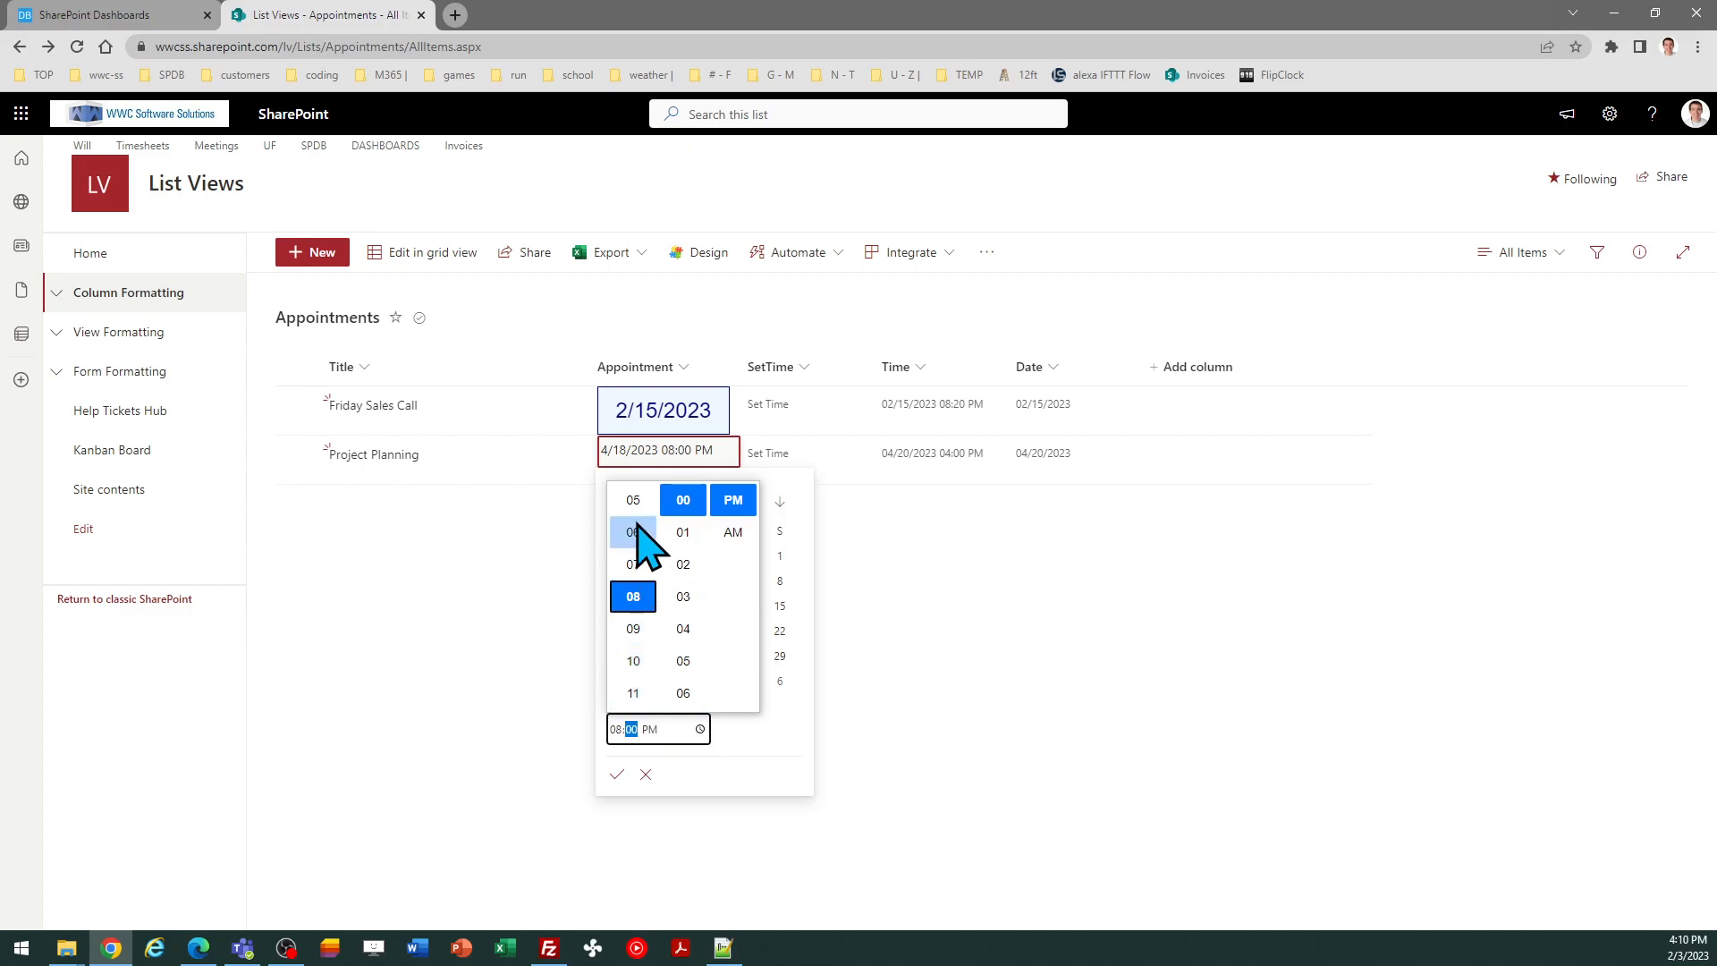
pyautogui.click(734, 532)
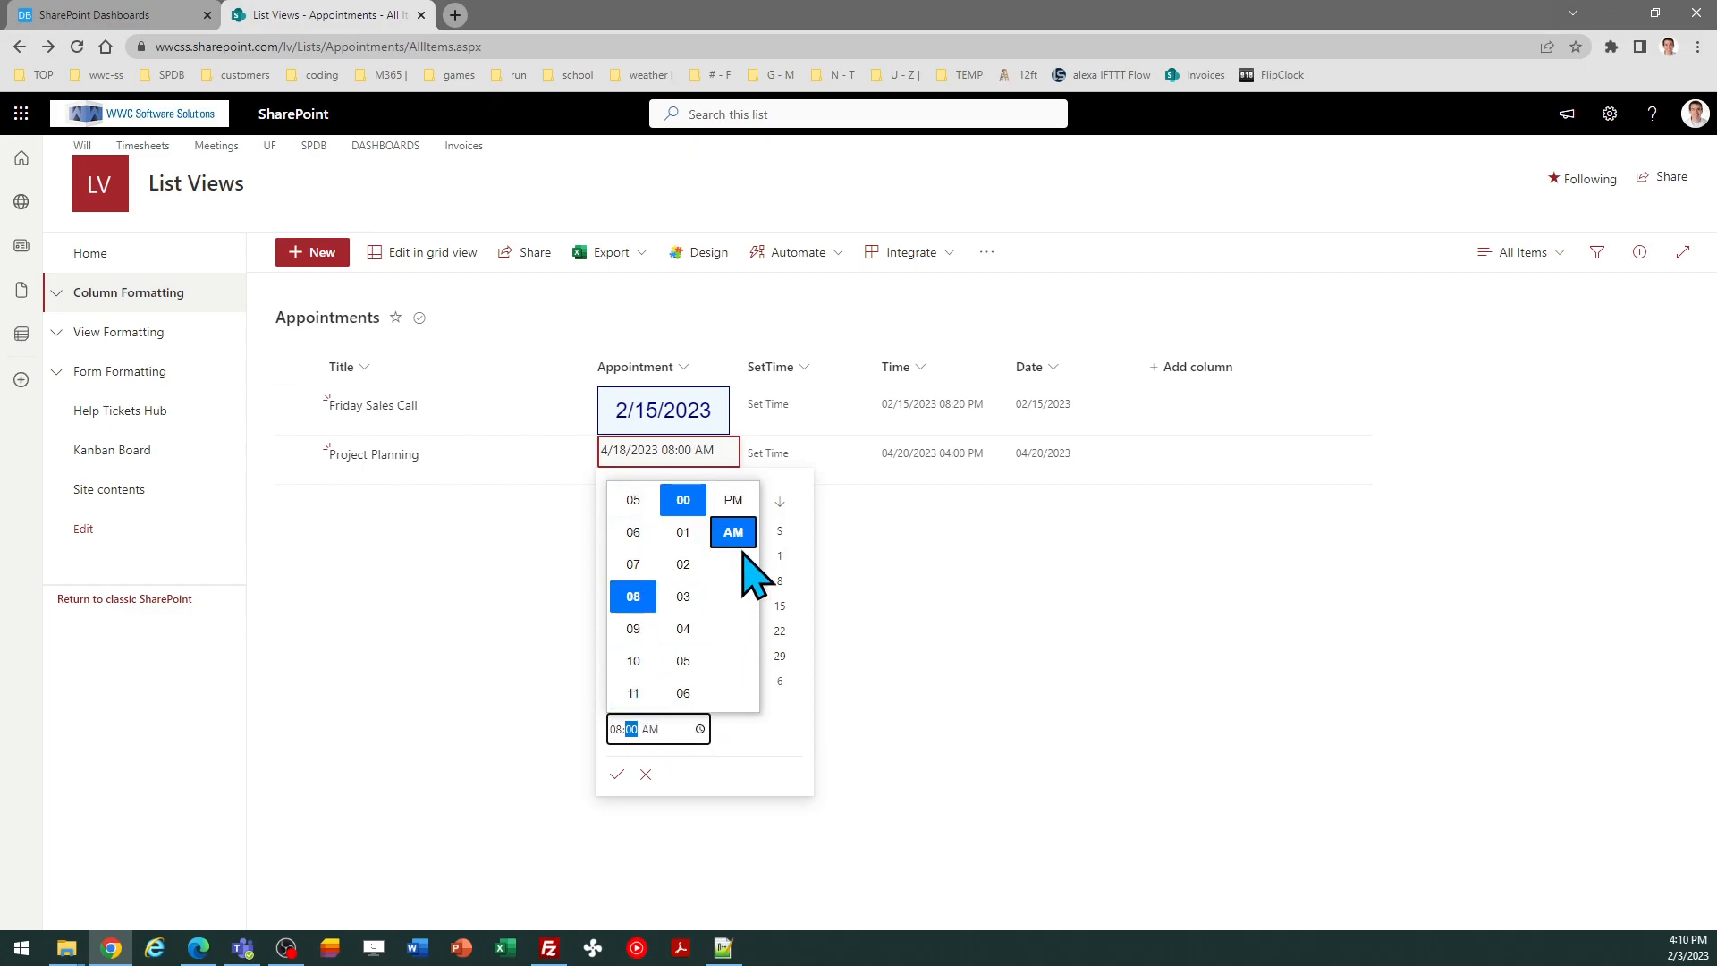
pyautogui.click(774, 723)
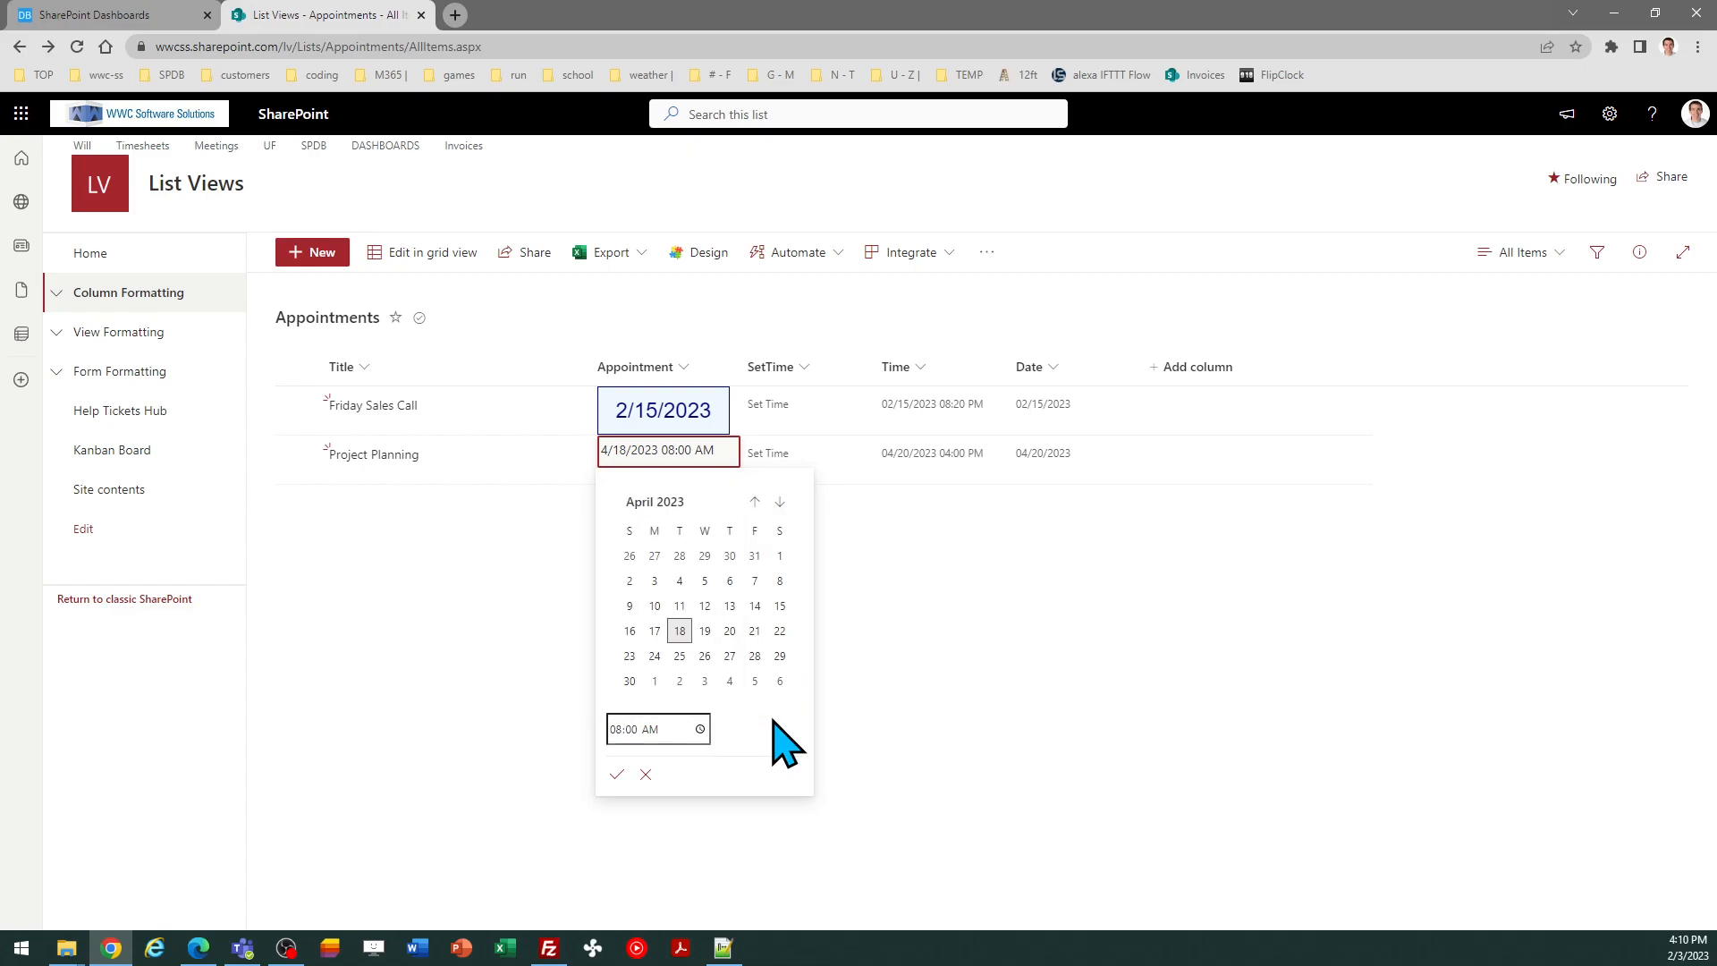
pyautogui.click(616, 774)
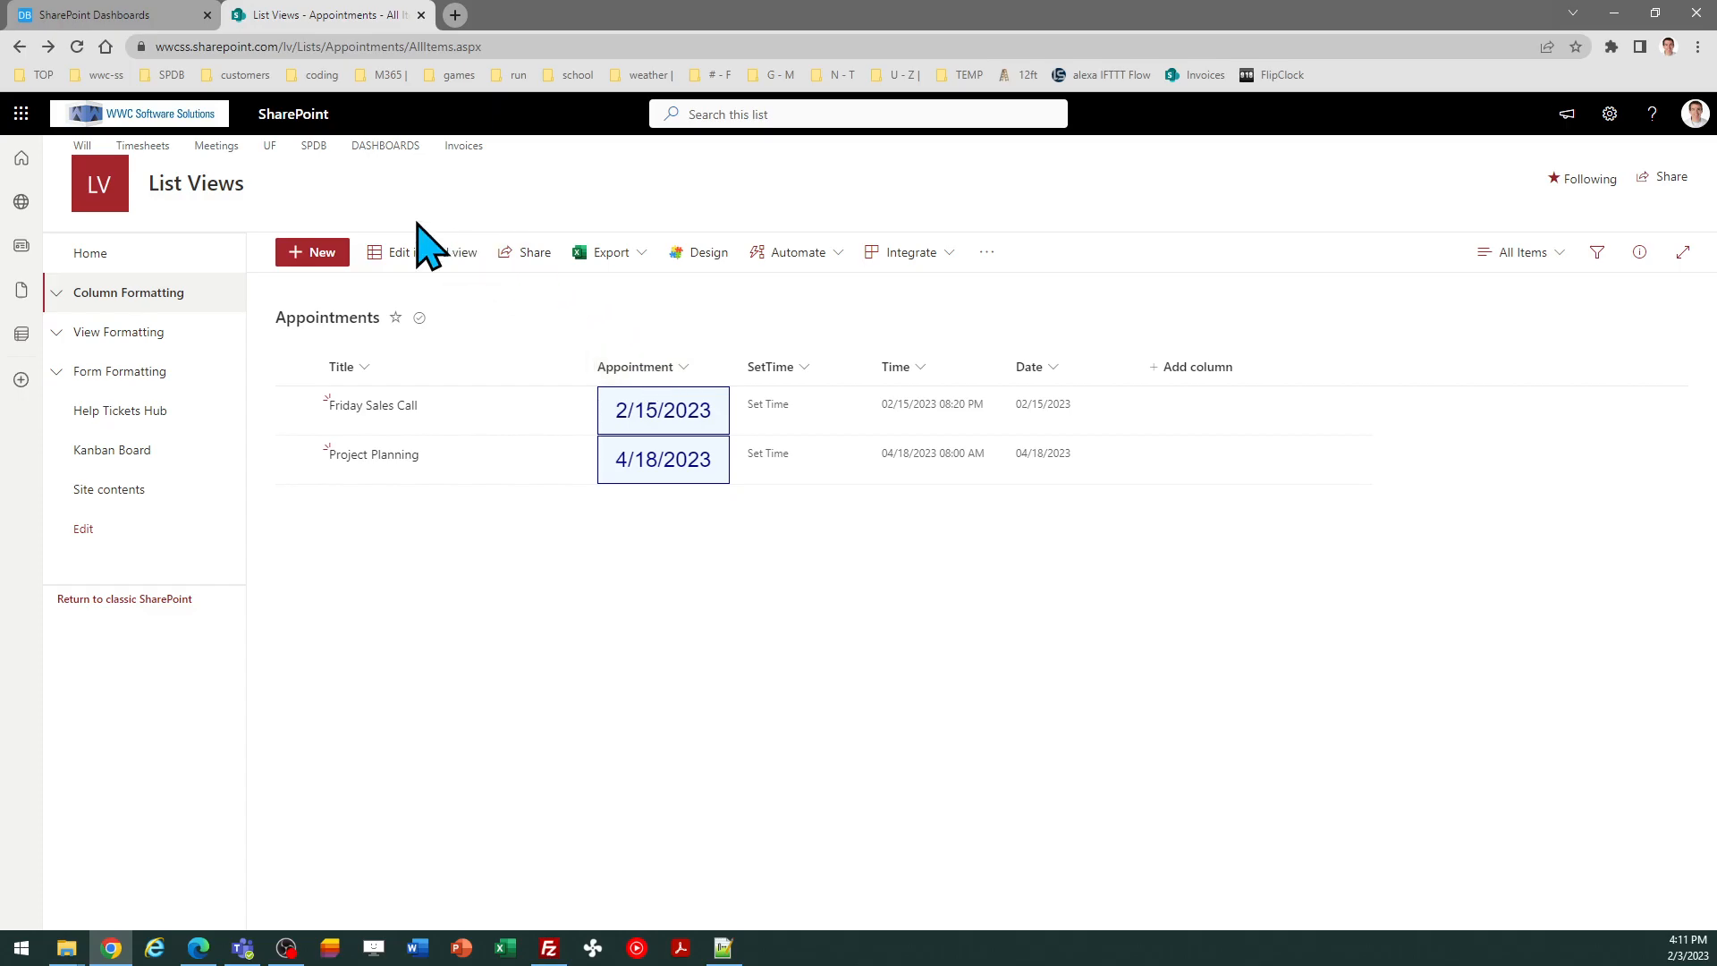
# - Switch to SharePoint Dashboard Maker Pro and set the Column - Input / Time template's SharePoint field name to Appointment
pyautogui.click(125, 15)
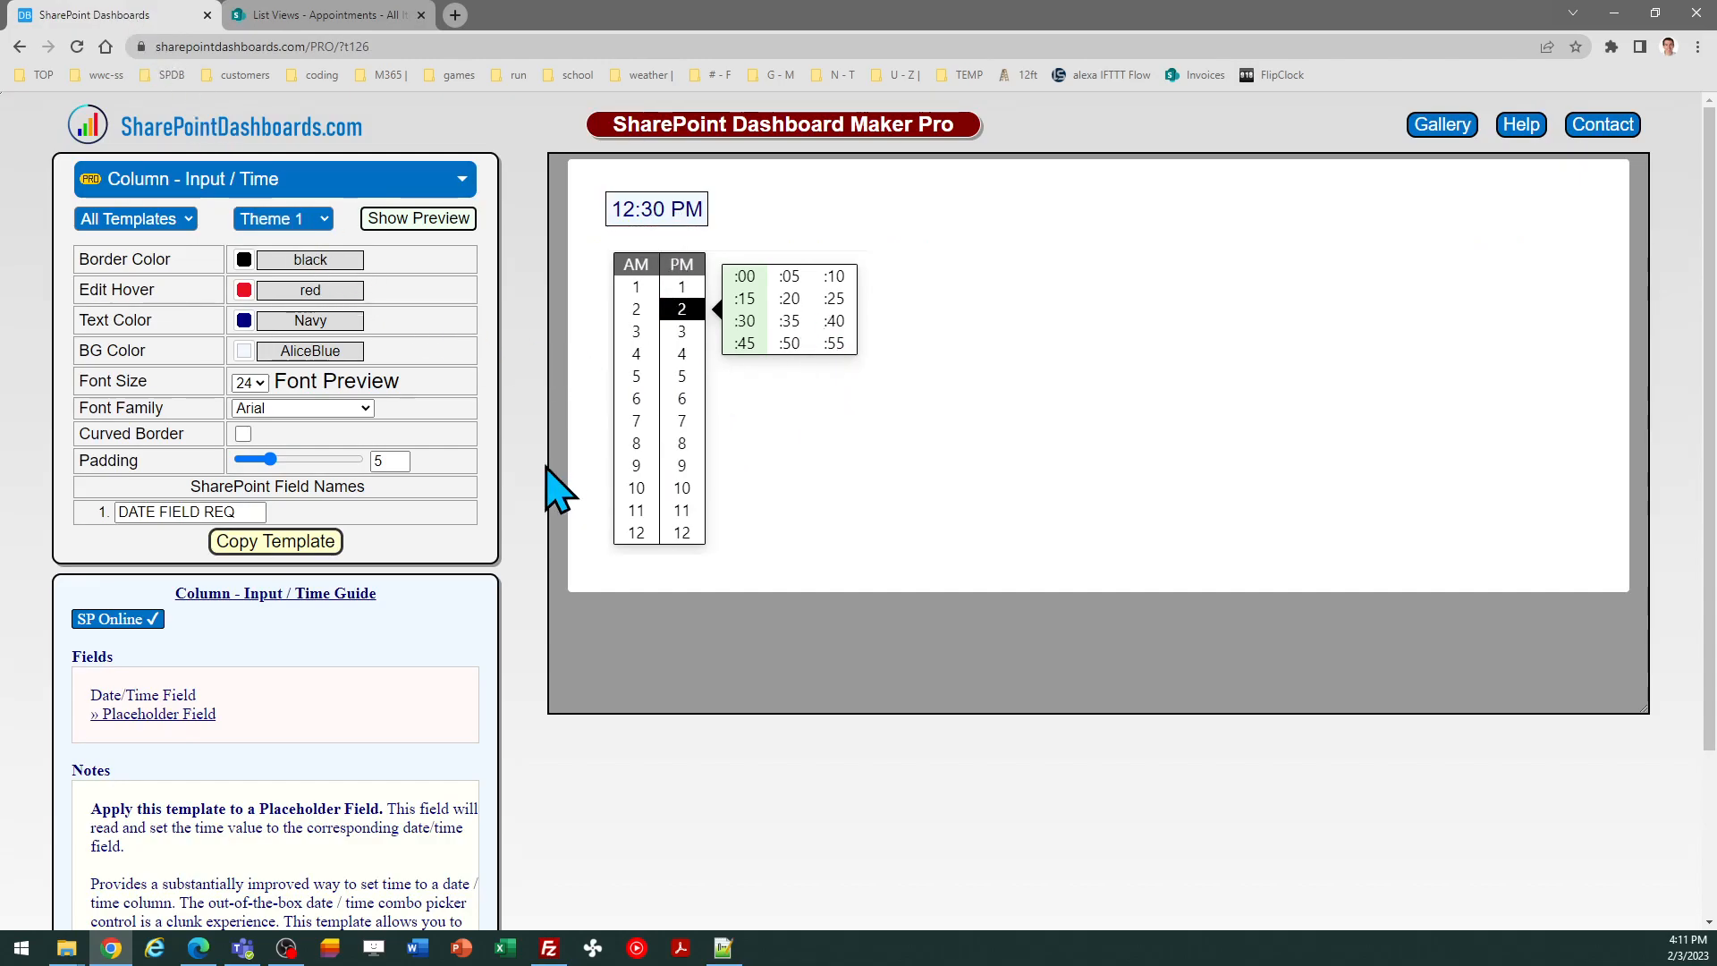
pyautogui.moveTo(250, 507); pyautogui.dragTo(134, 501)
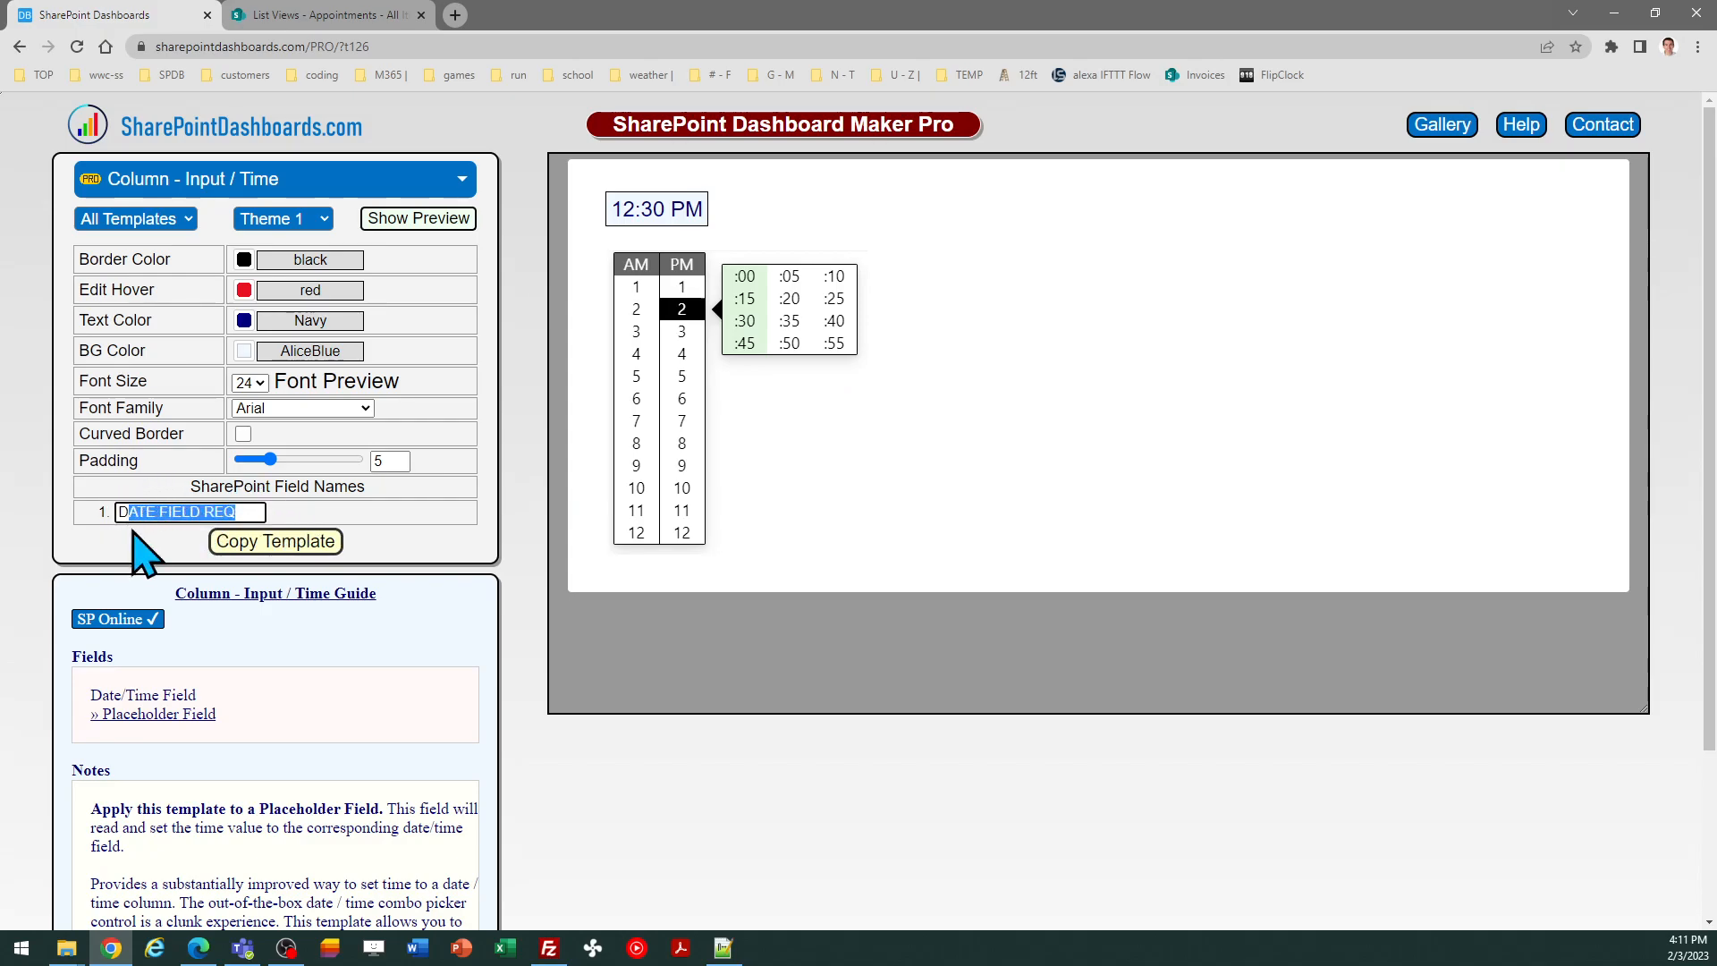
pyautogui.write('D')
pyautogui.press('BackSpace')
pyautogui.write('A')
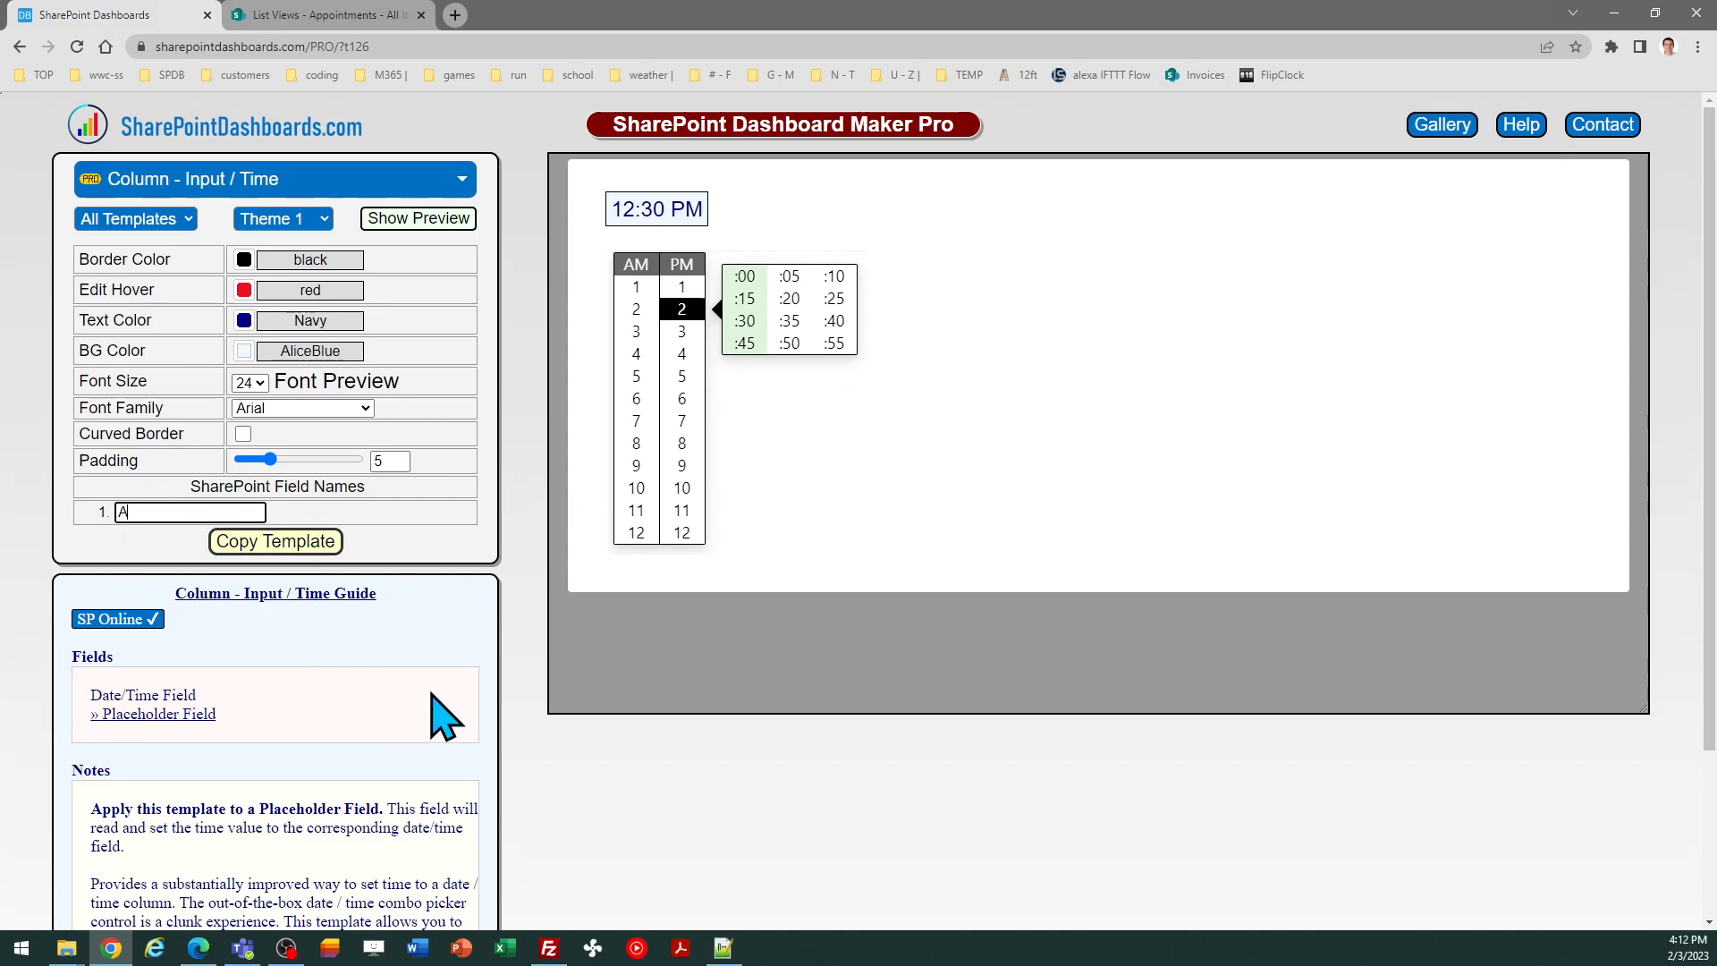
pyautogui.write('ppointment')
pyautogui.click(448, 545)
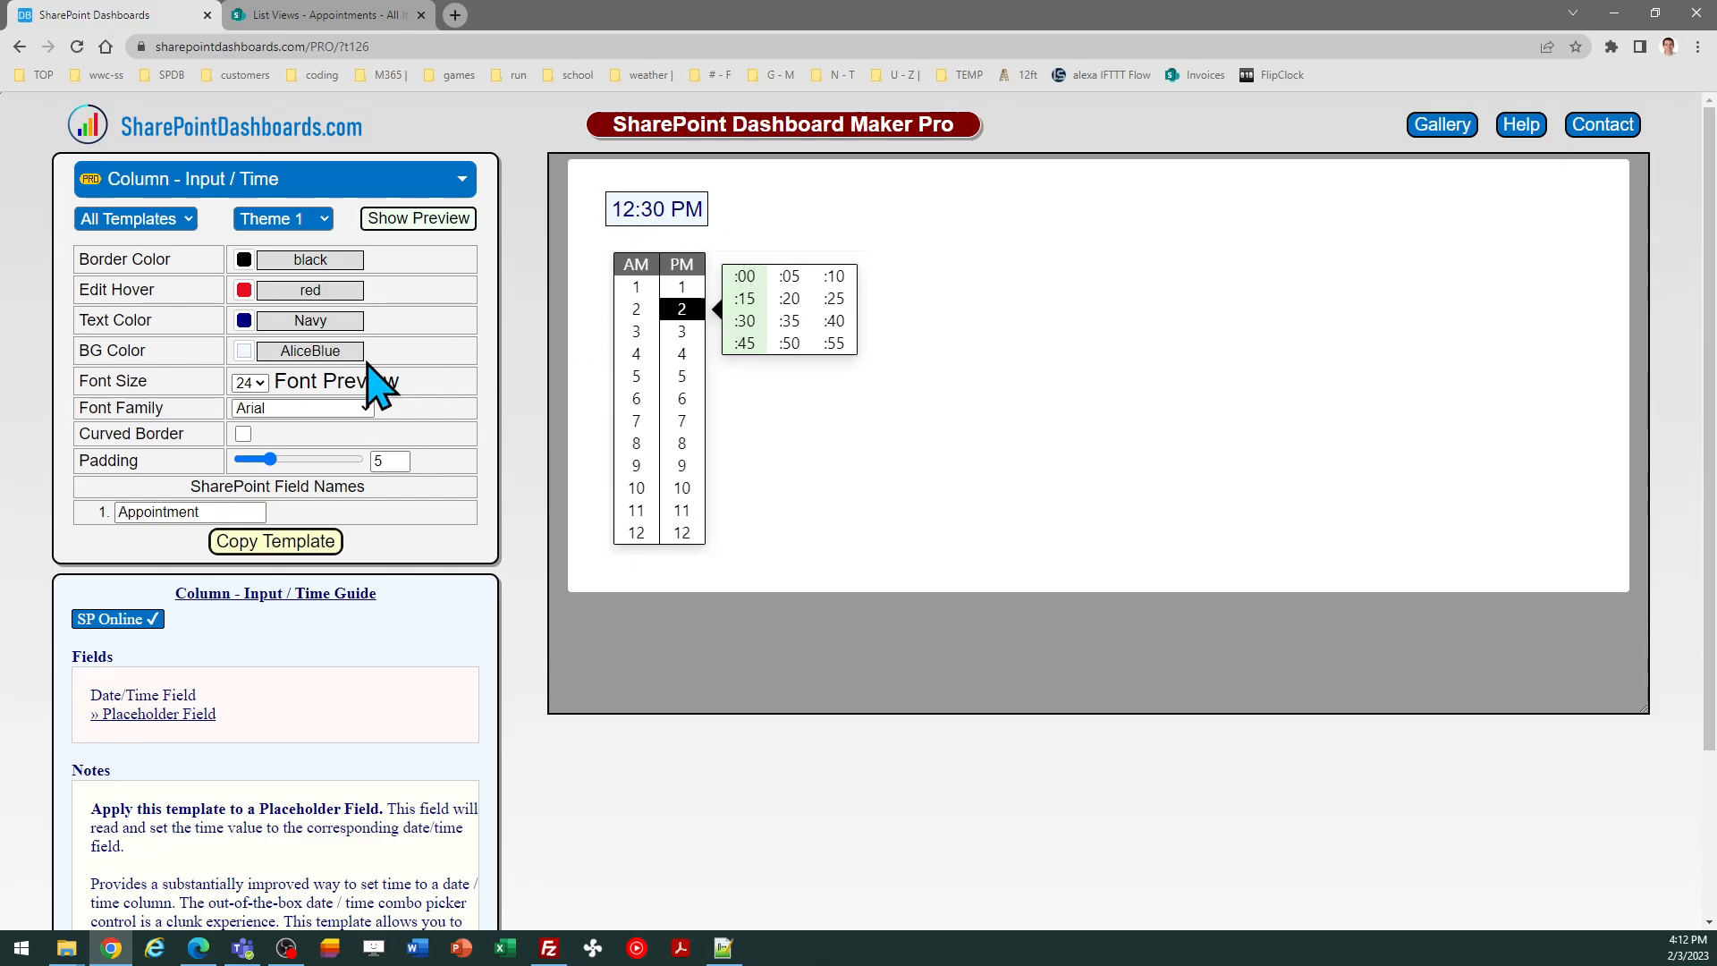
# - Leave the curved border off and copy the Column - Input / Time template code
pyautogui.click(243, 433)
pyautogui.click(243, 433)
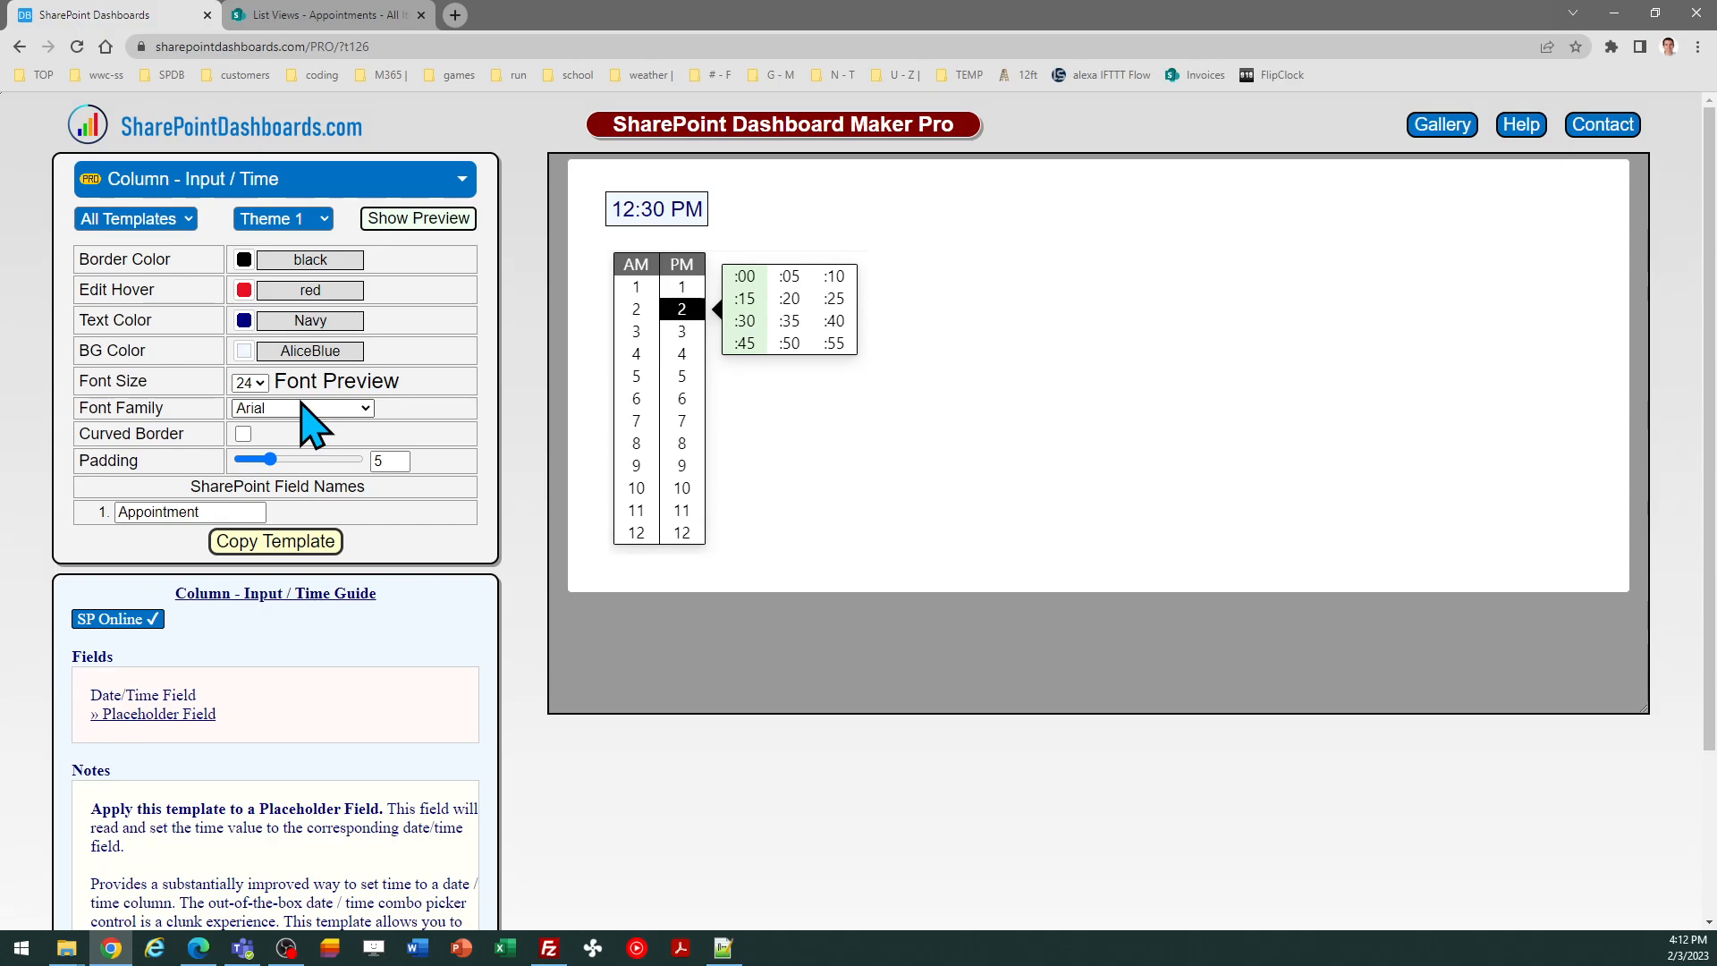
pyautogui.click(295, 547)
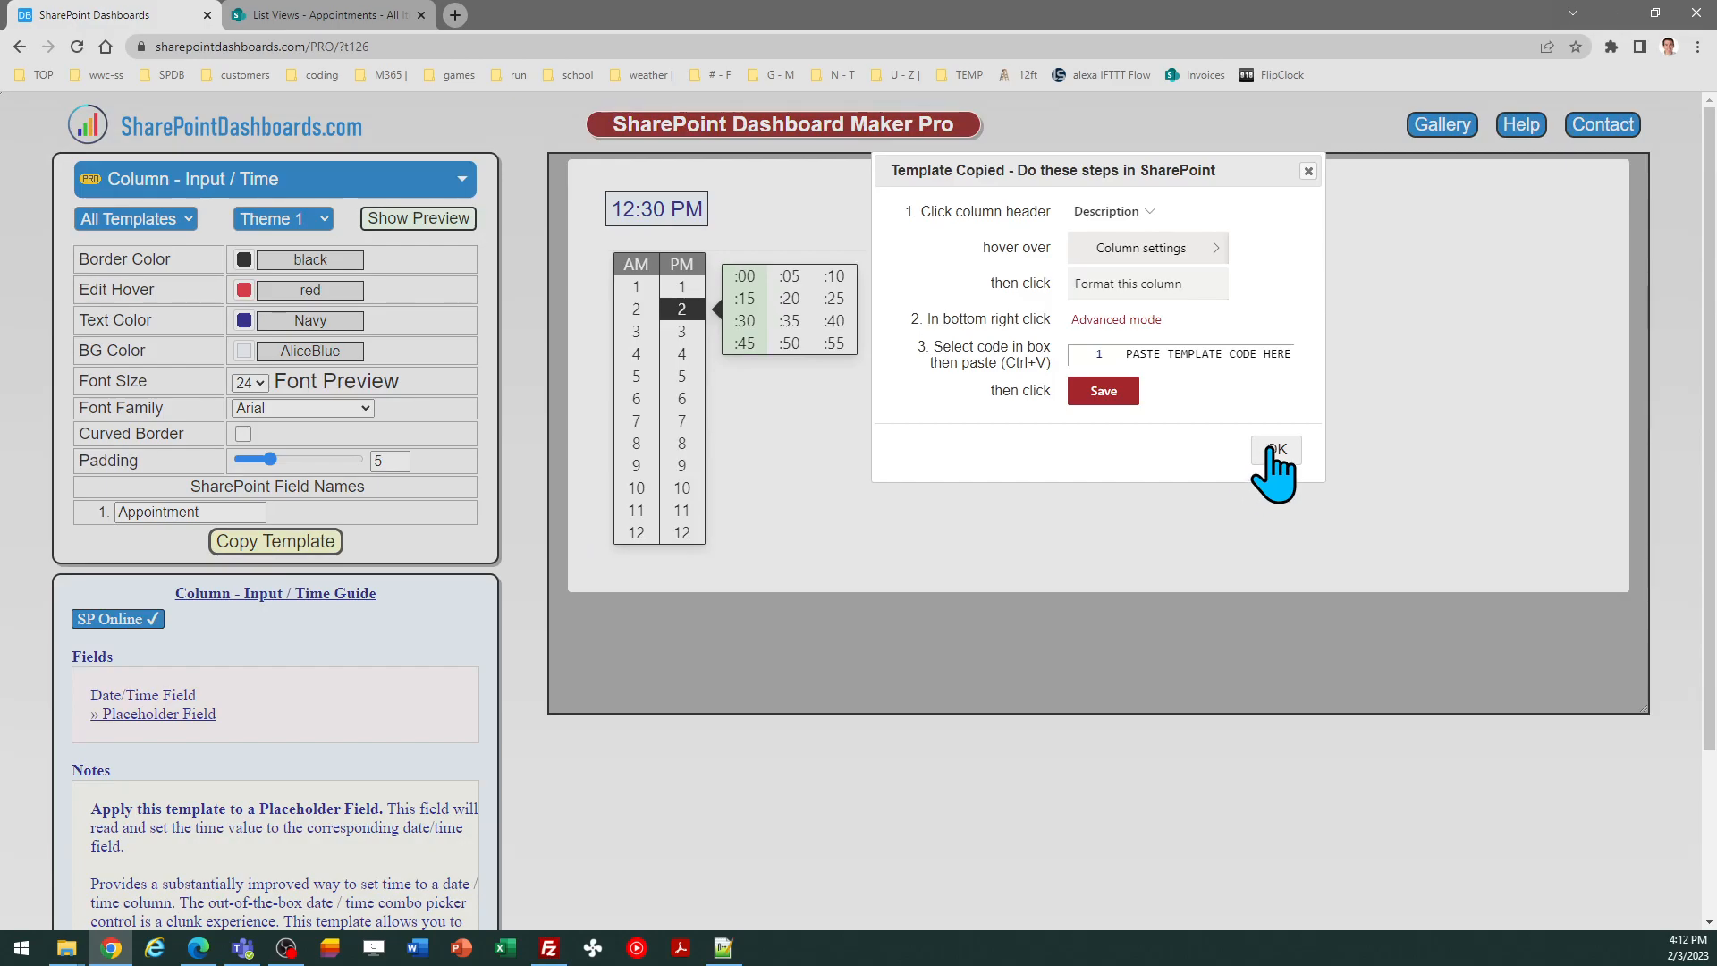
pyautogui.click(1270, 451)
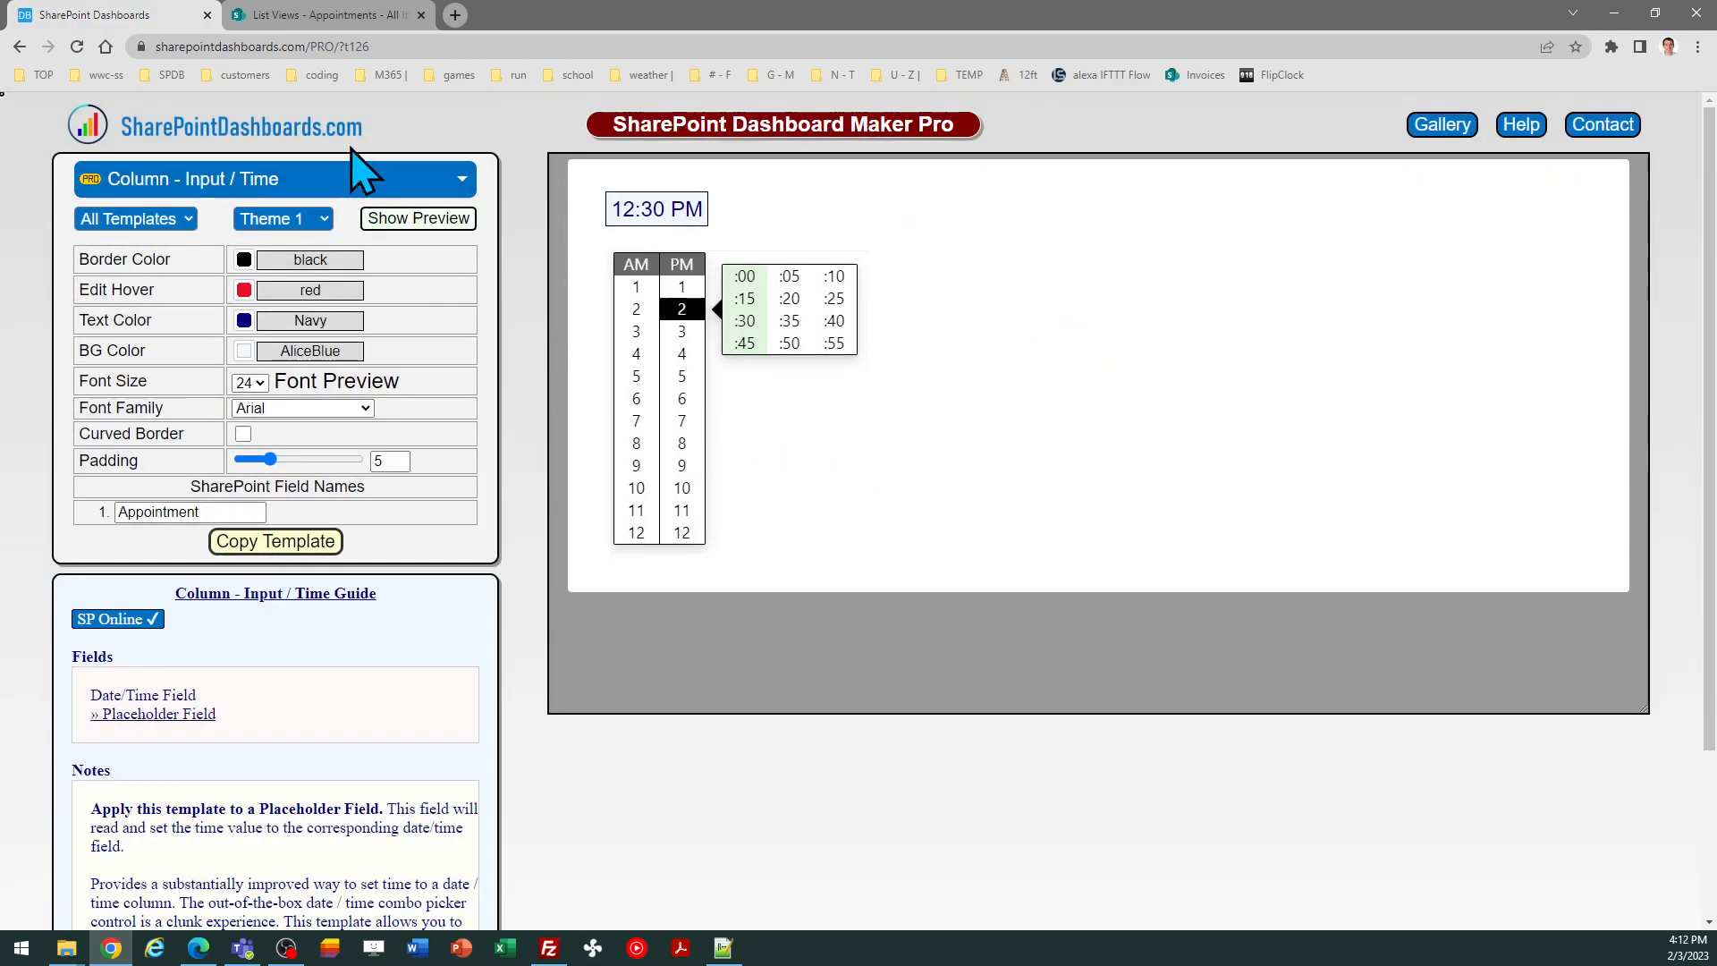
# - Return to the Appointments list and replace the SetTime column's formatting JSON with the copied template, saving the format
pyautogui.click(301, 13)
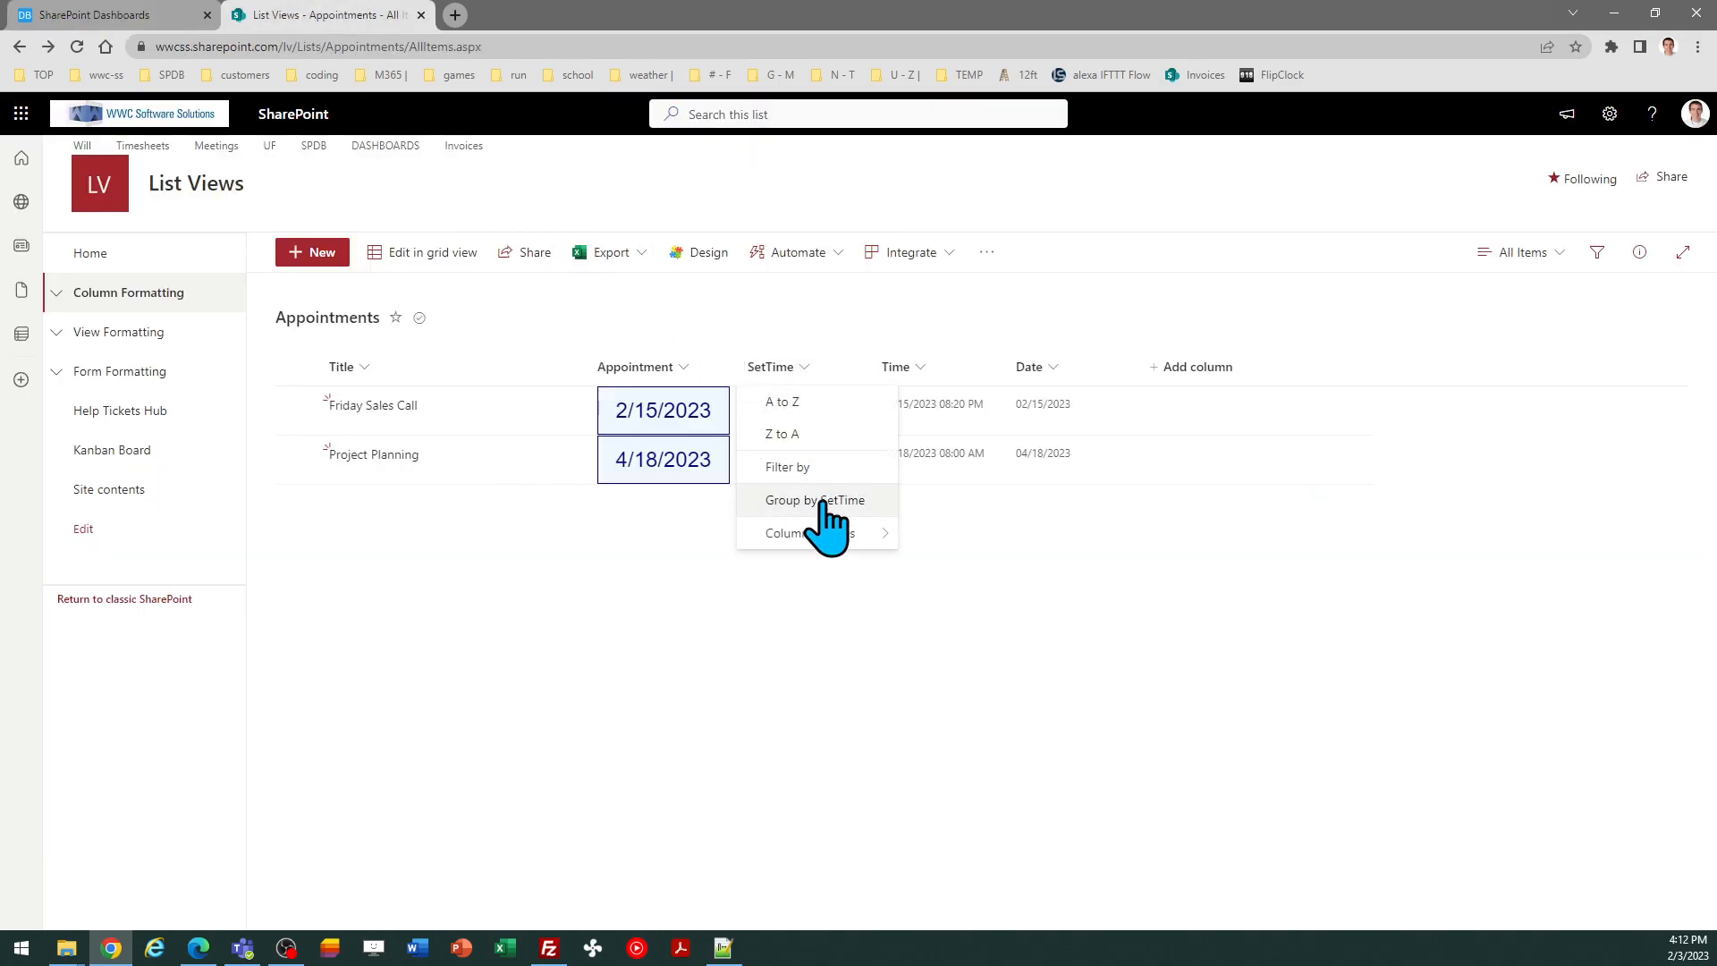
pyautogui.moveTo(824, 537)
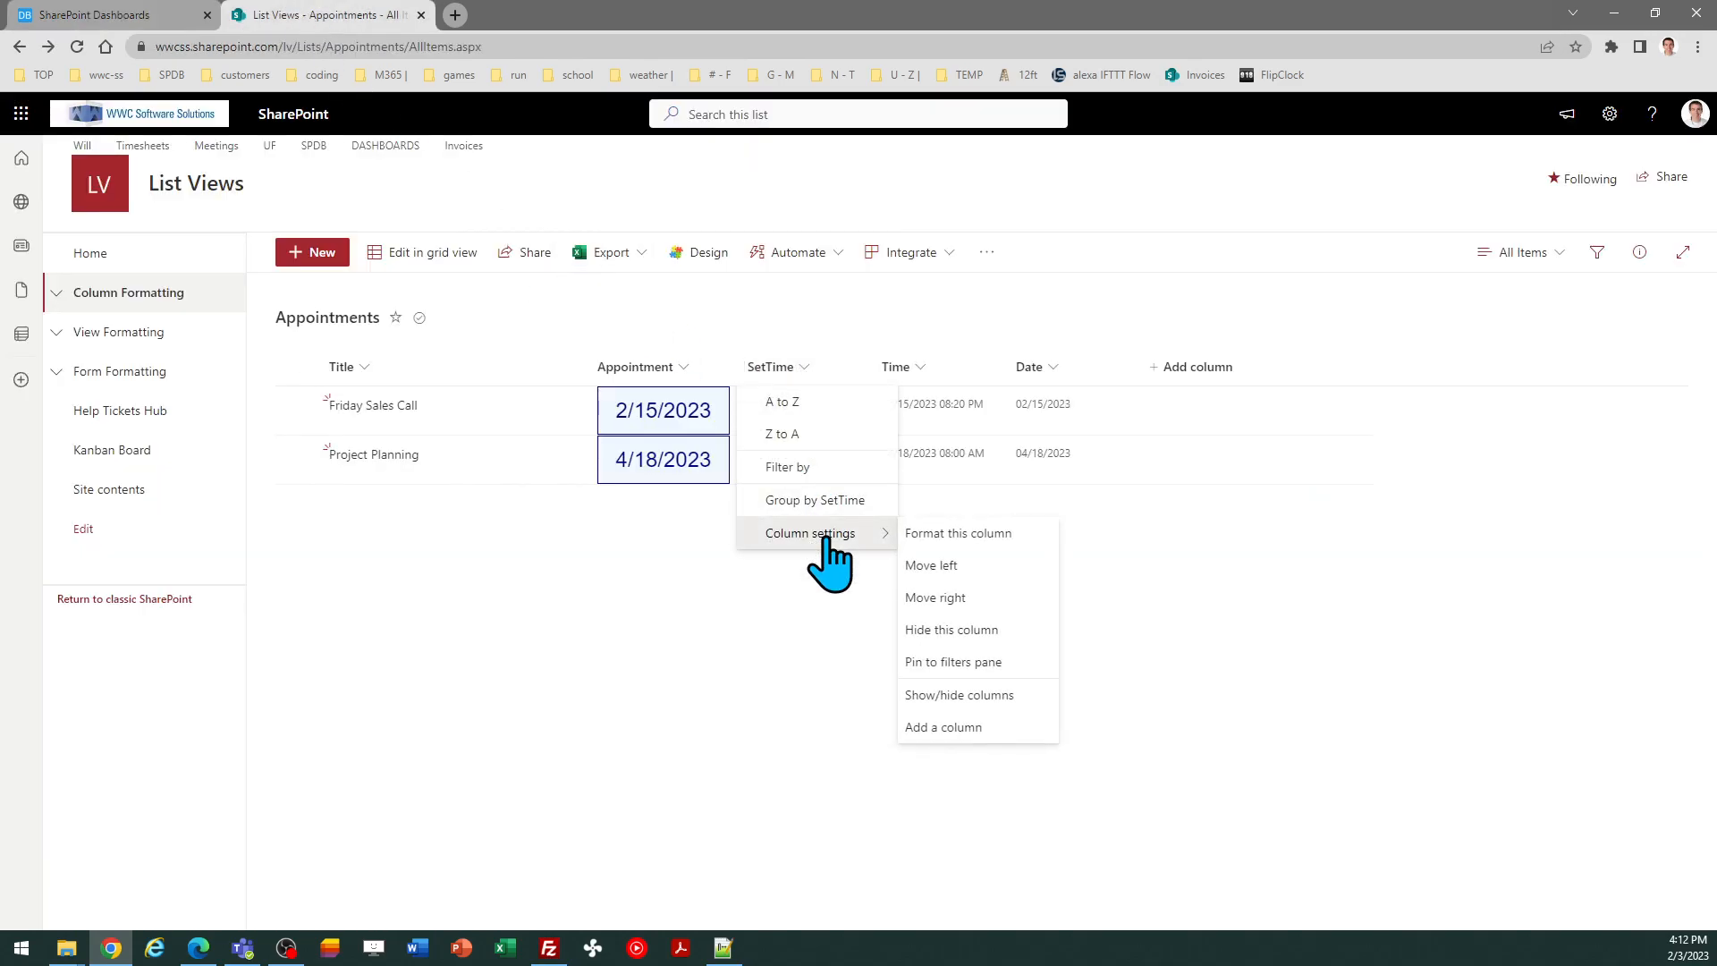
pyautogui.click(927, 535)
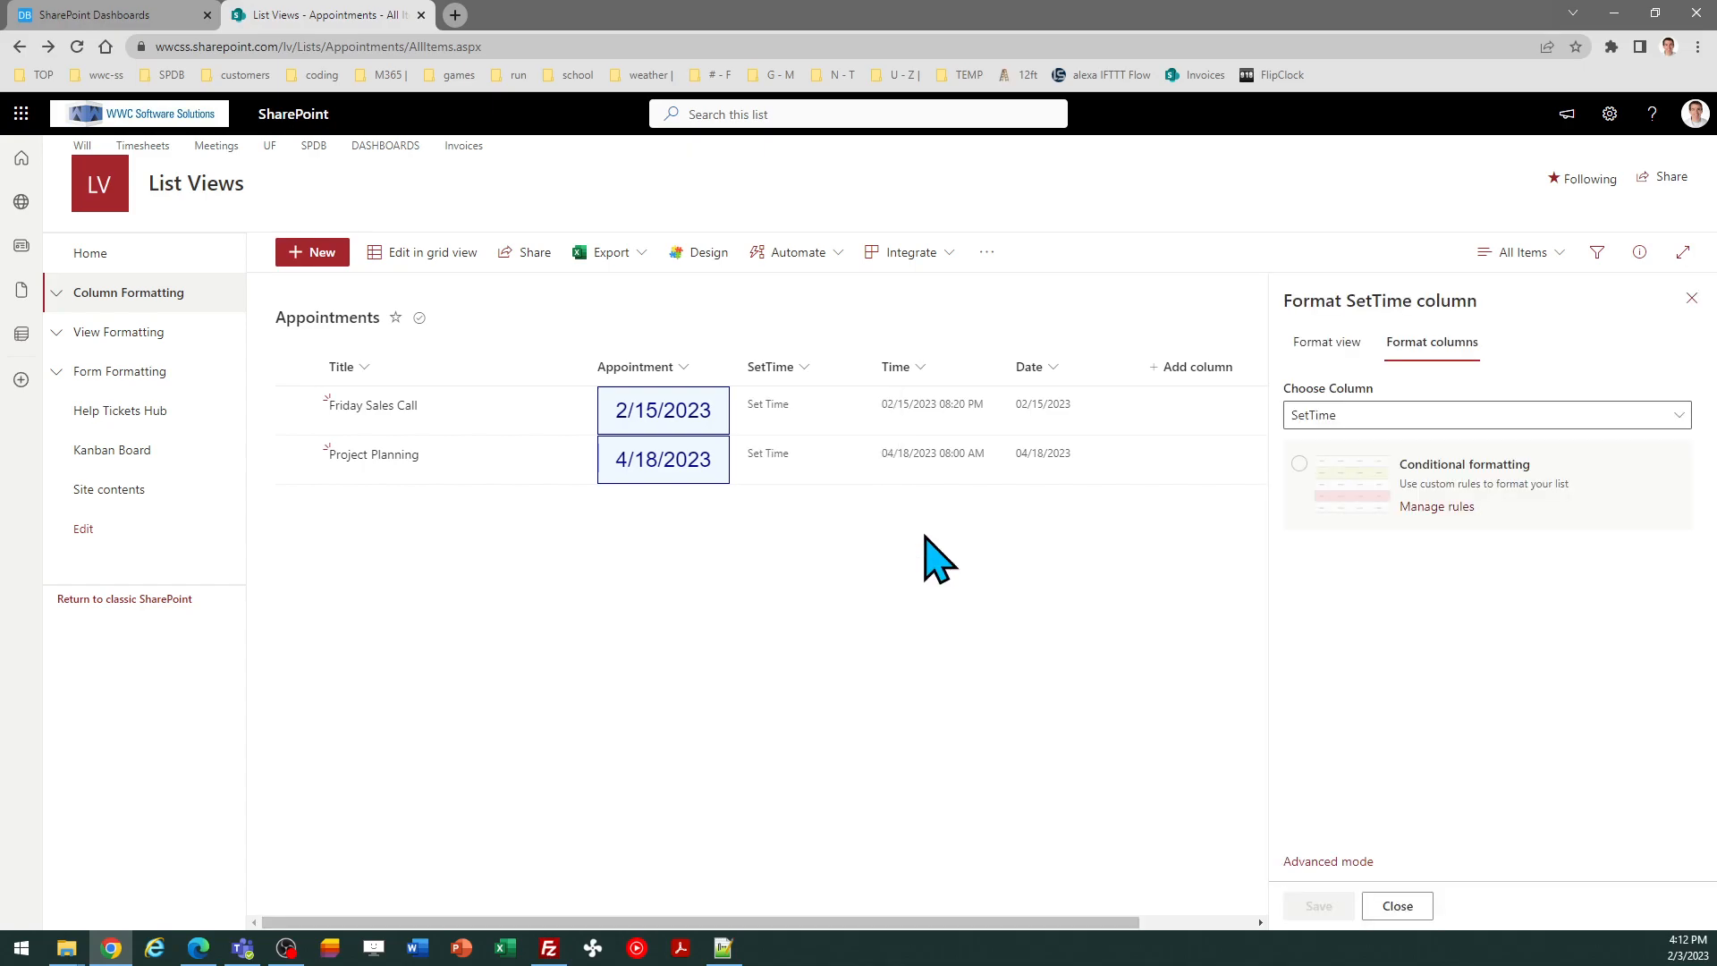
pyautogui.click(1335, 861)
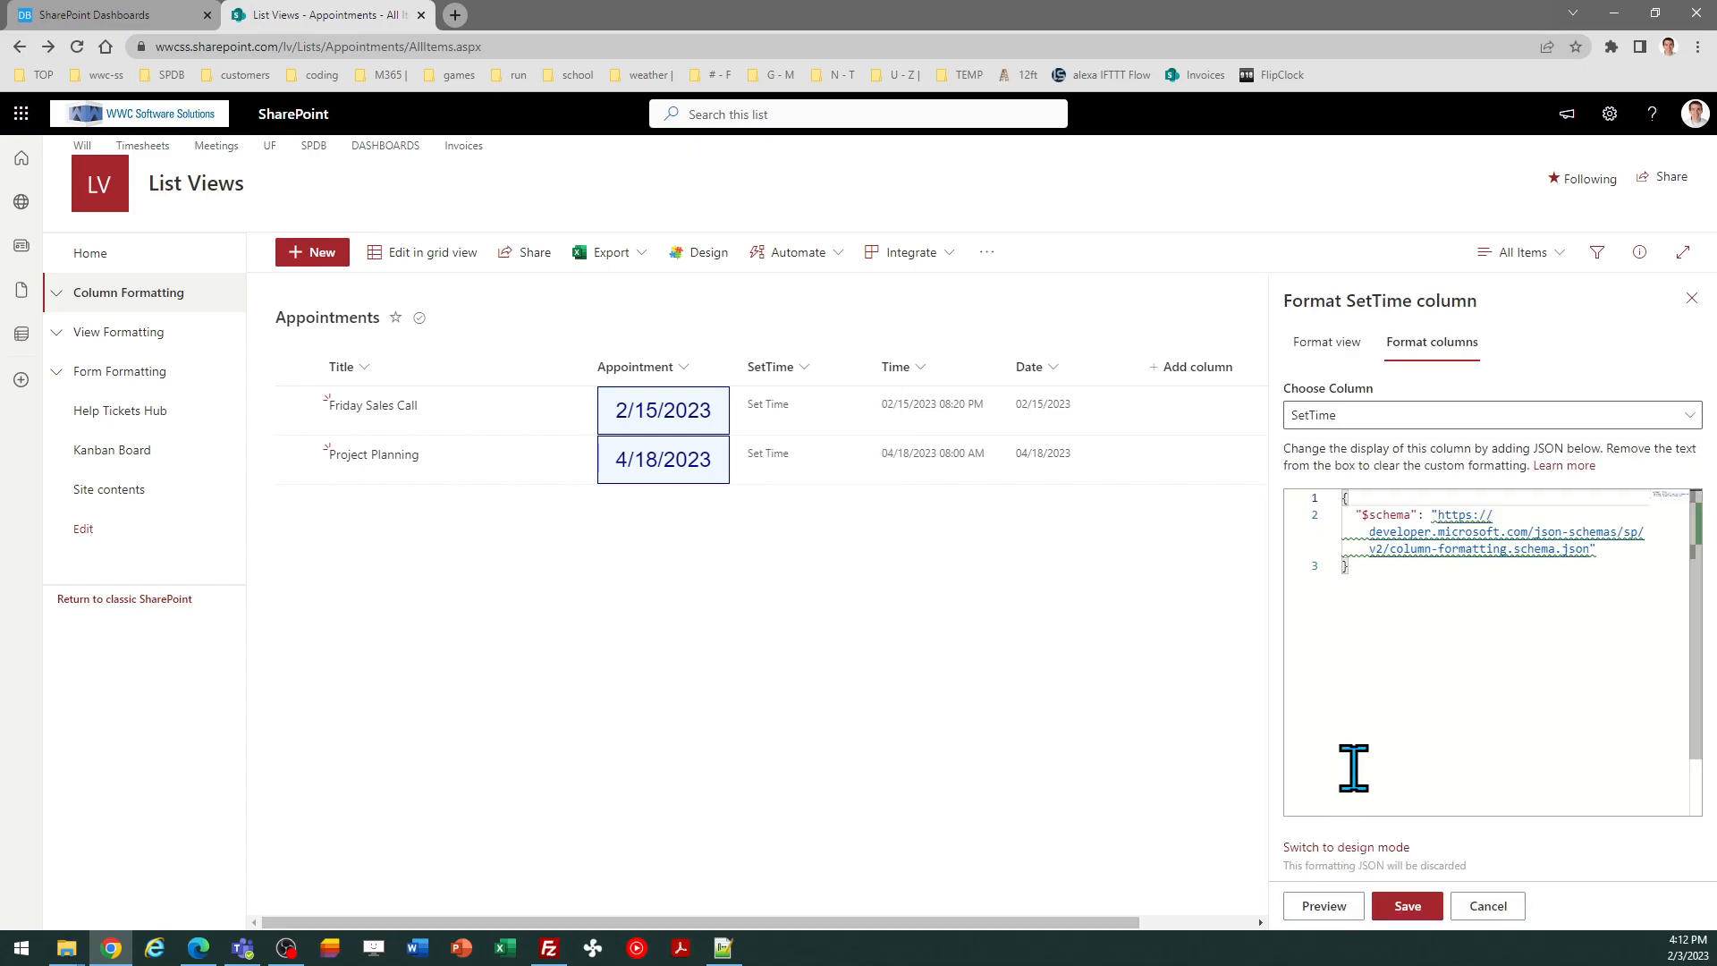
pyautogui.click(1385, 694)
pyautogui.hotkey('ctrl', 'a')
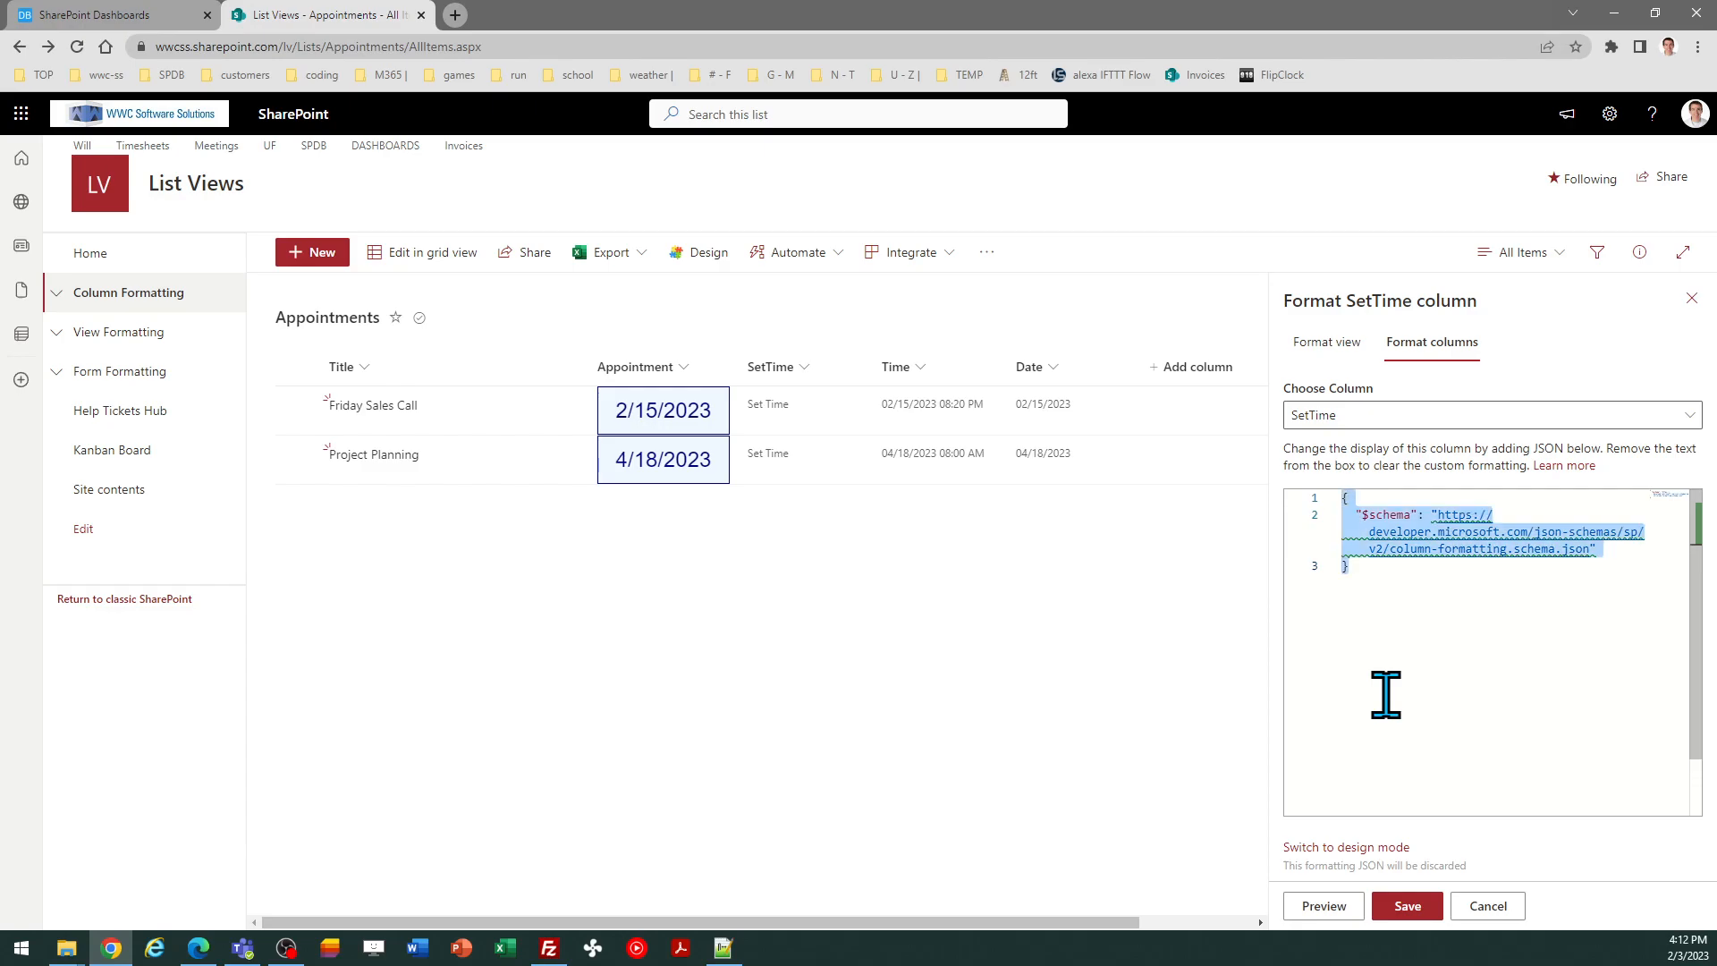
pyautogui.hotkey('ctrl', 'v')
pyautogui.click(1421, 906)
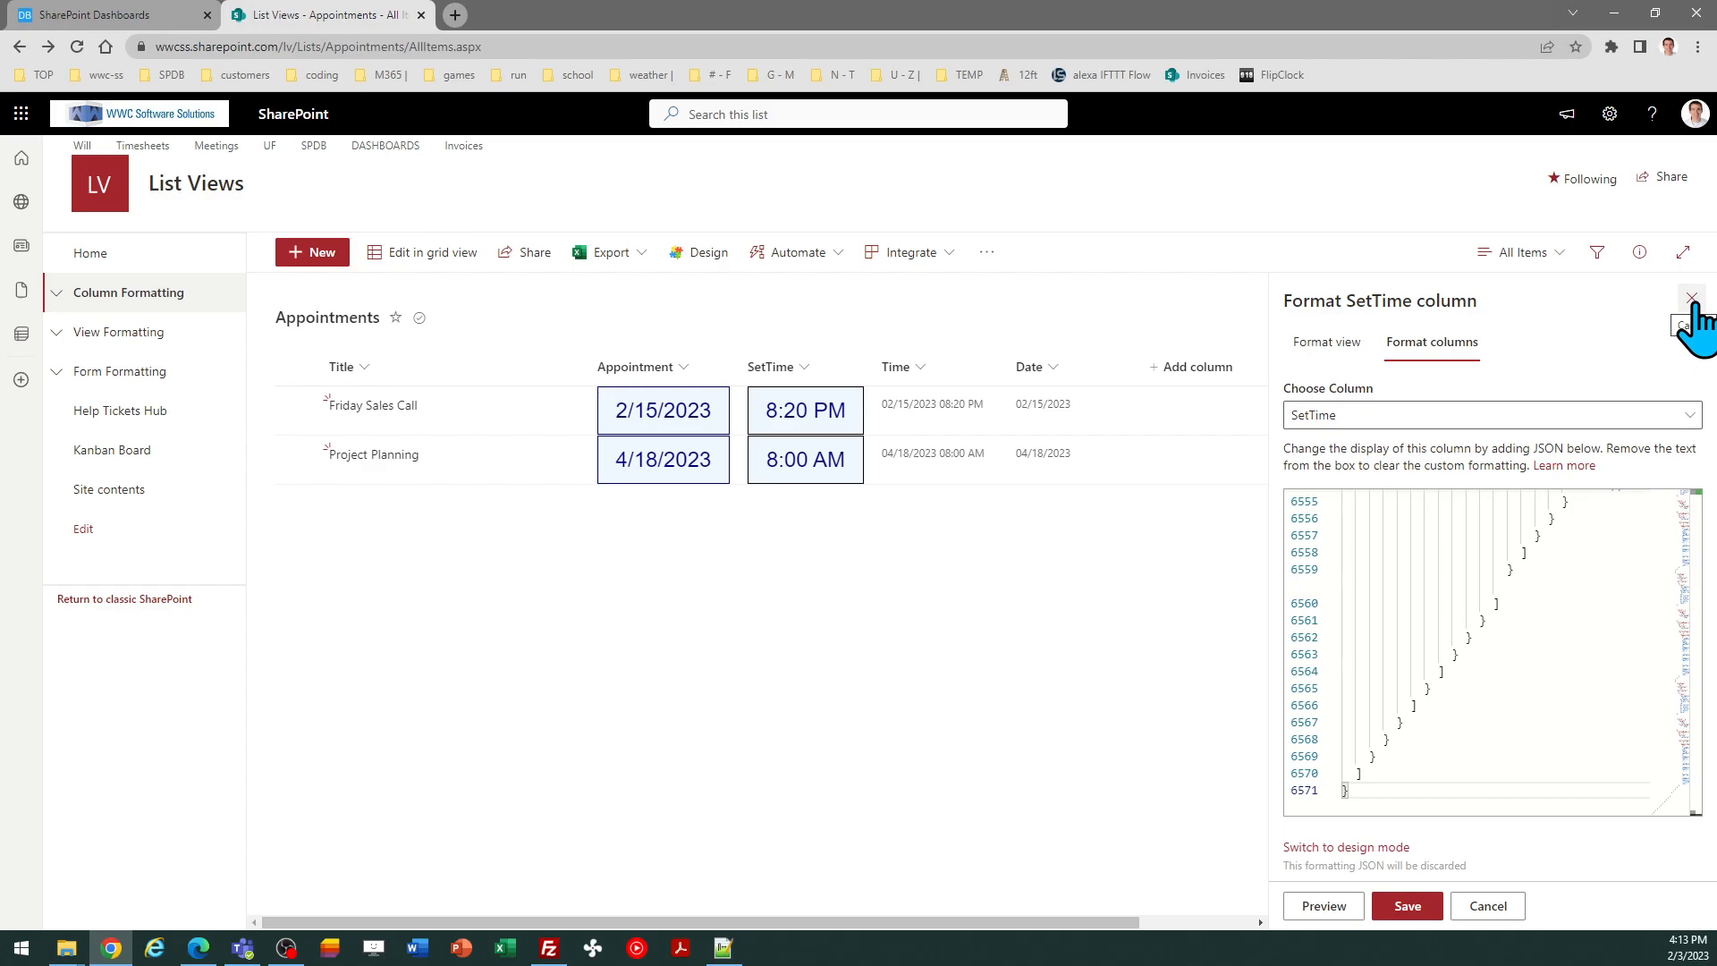
pyautogui.click(1692, 299)
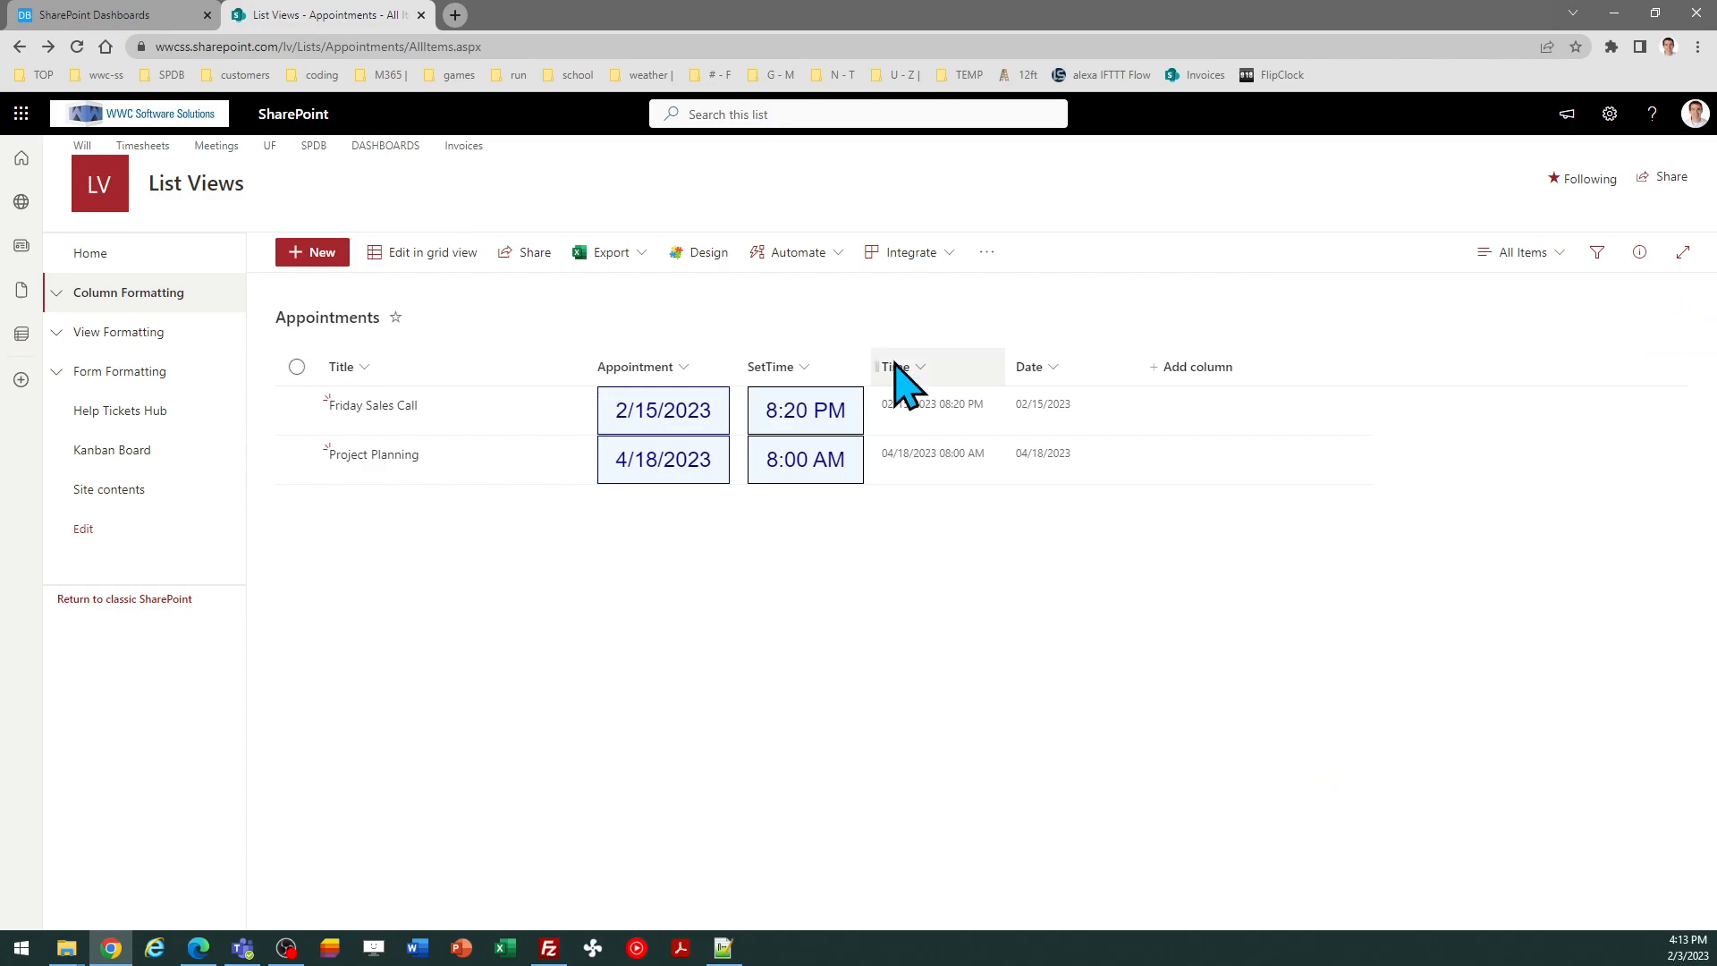
# - Review the Column - Input / Time guide notes in SharePoint Dashboard Maker Pro
pyautogui.click(111, 19)
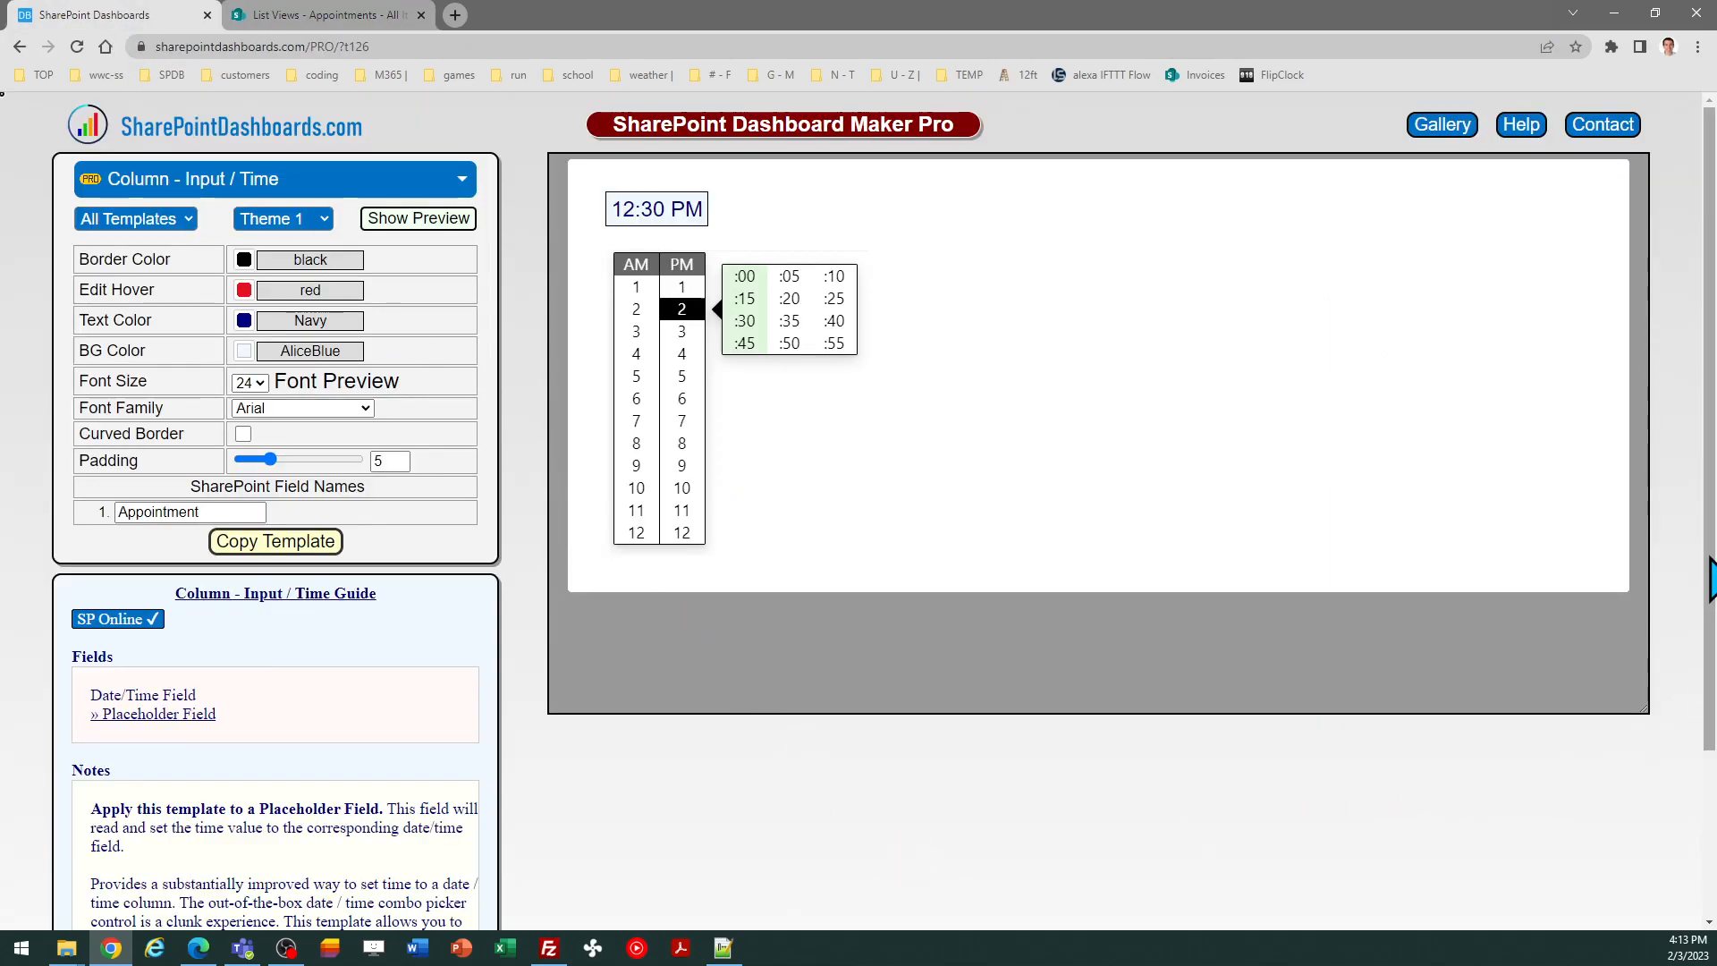
pyautogui.scroll(-2, 1710, 561)
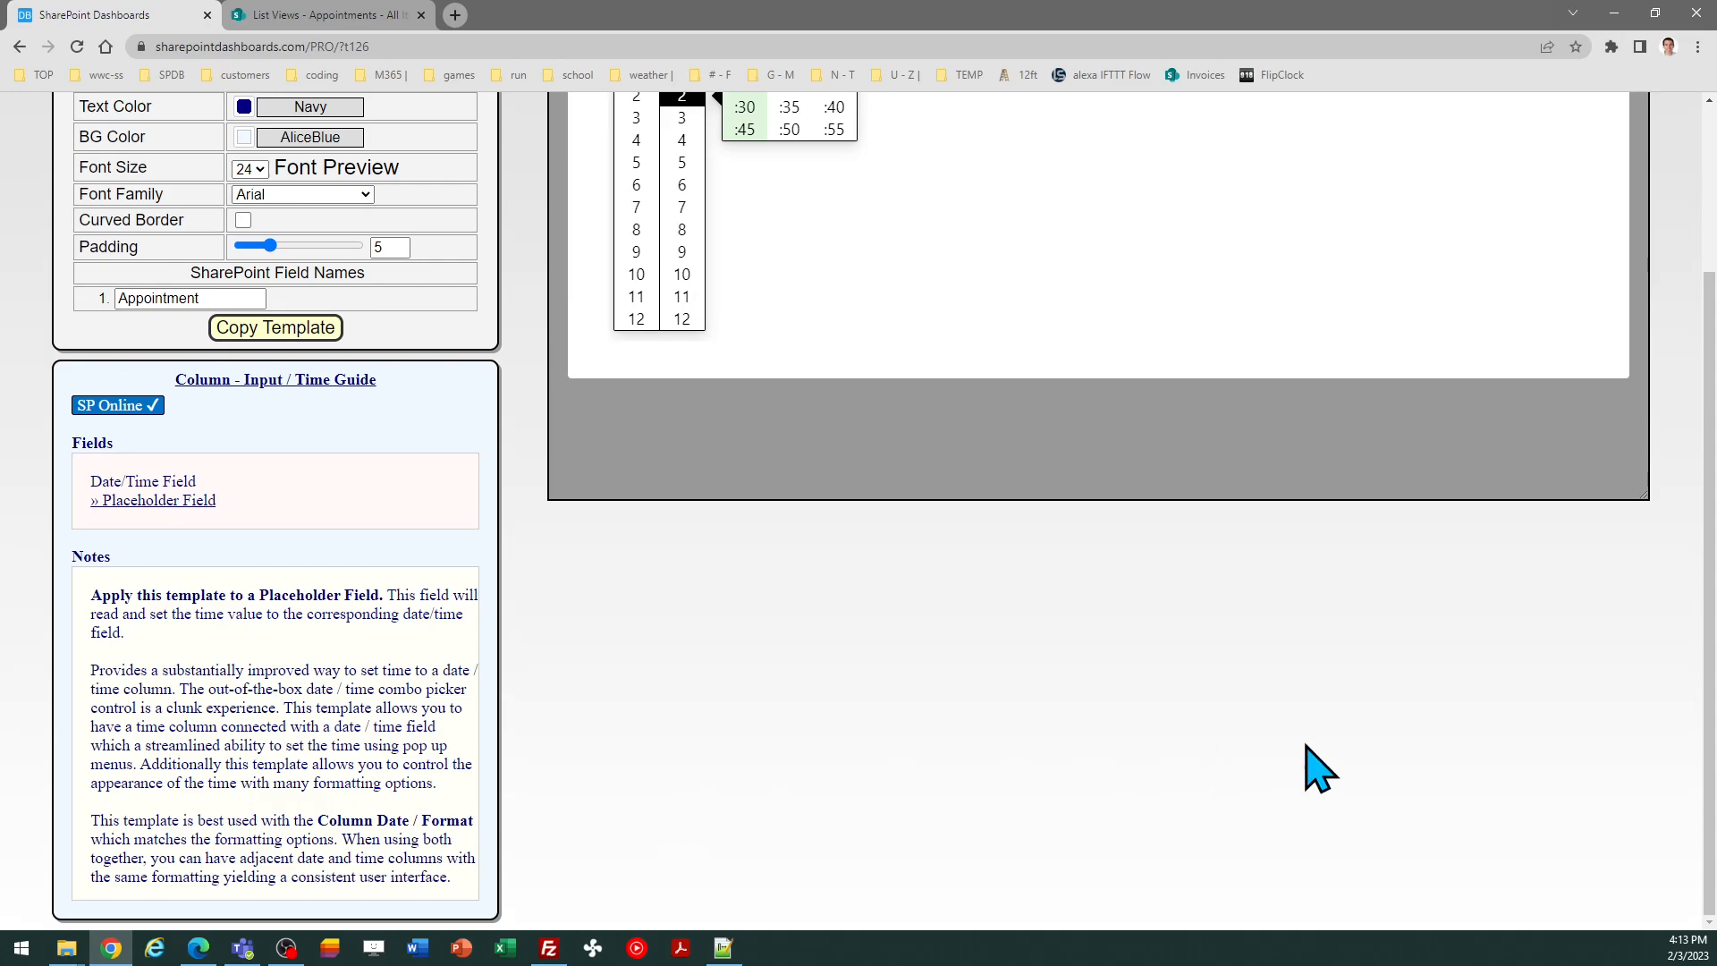
pyautogui.moveTo(1709, 716); pyautogui.dragTo(1708, 510)
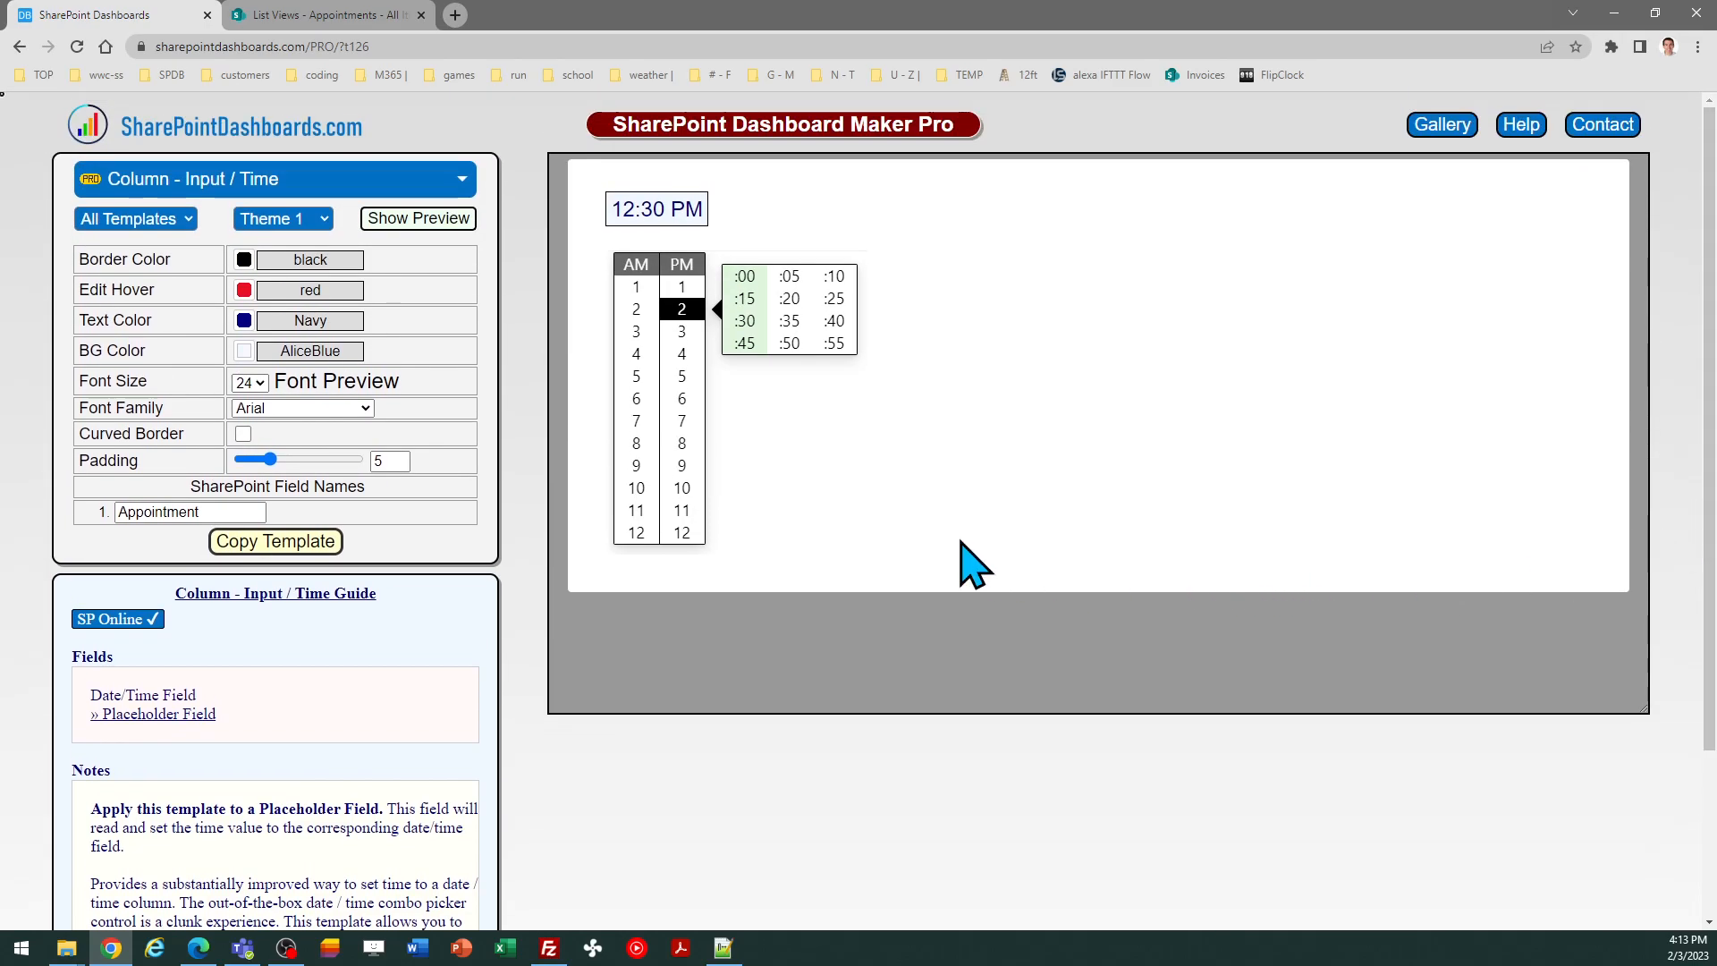
# - Return to the Appointments list and set the Friday Sales Call's time to 7:30 AM in the SetTime column
pyautogui.click(317, 21)
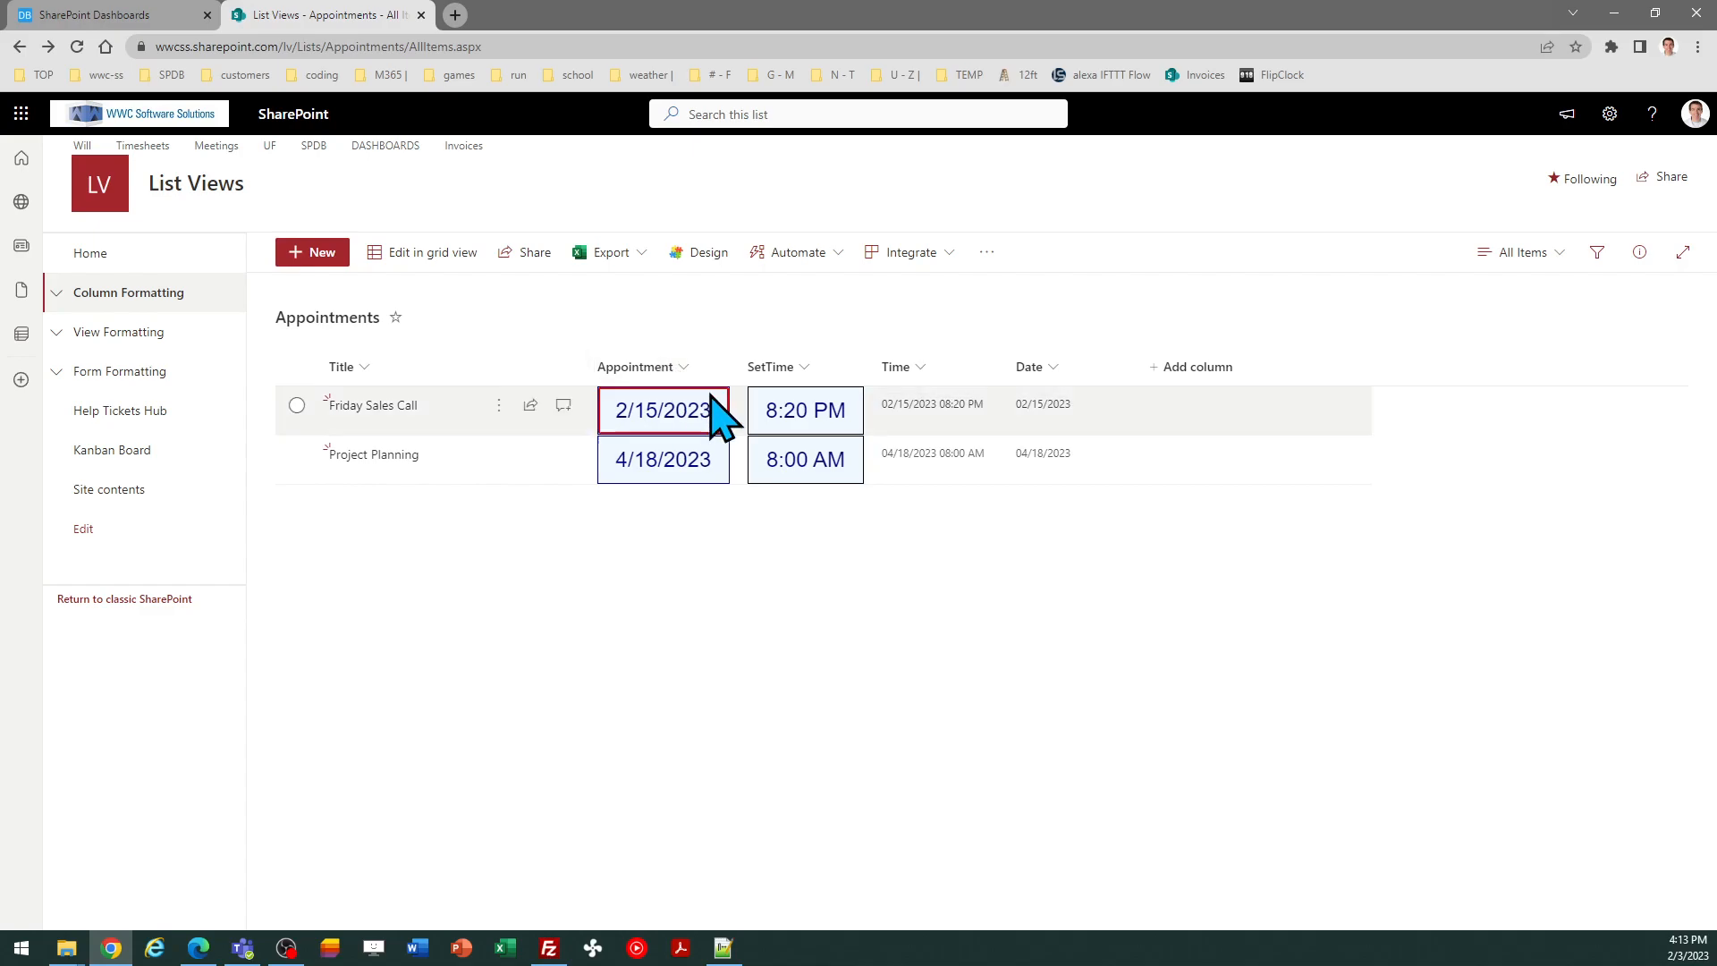
pyautogui.click(805, 427)
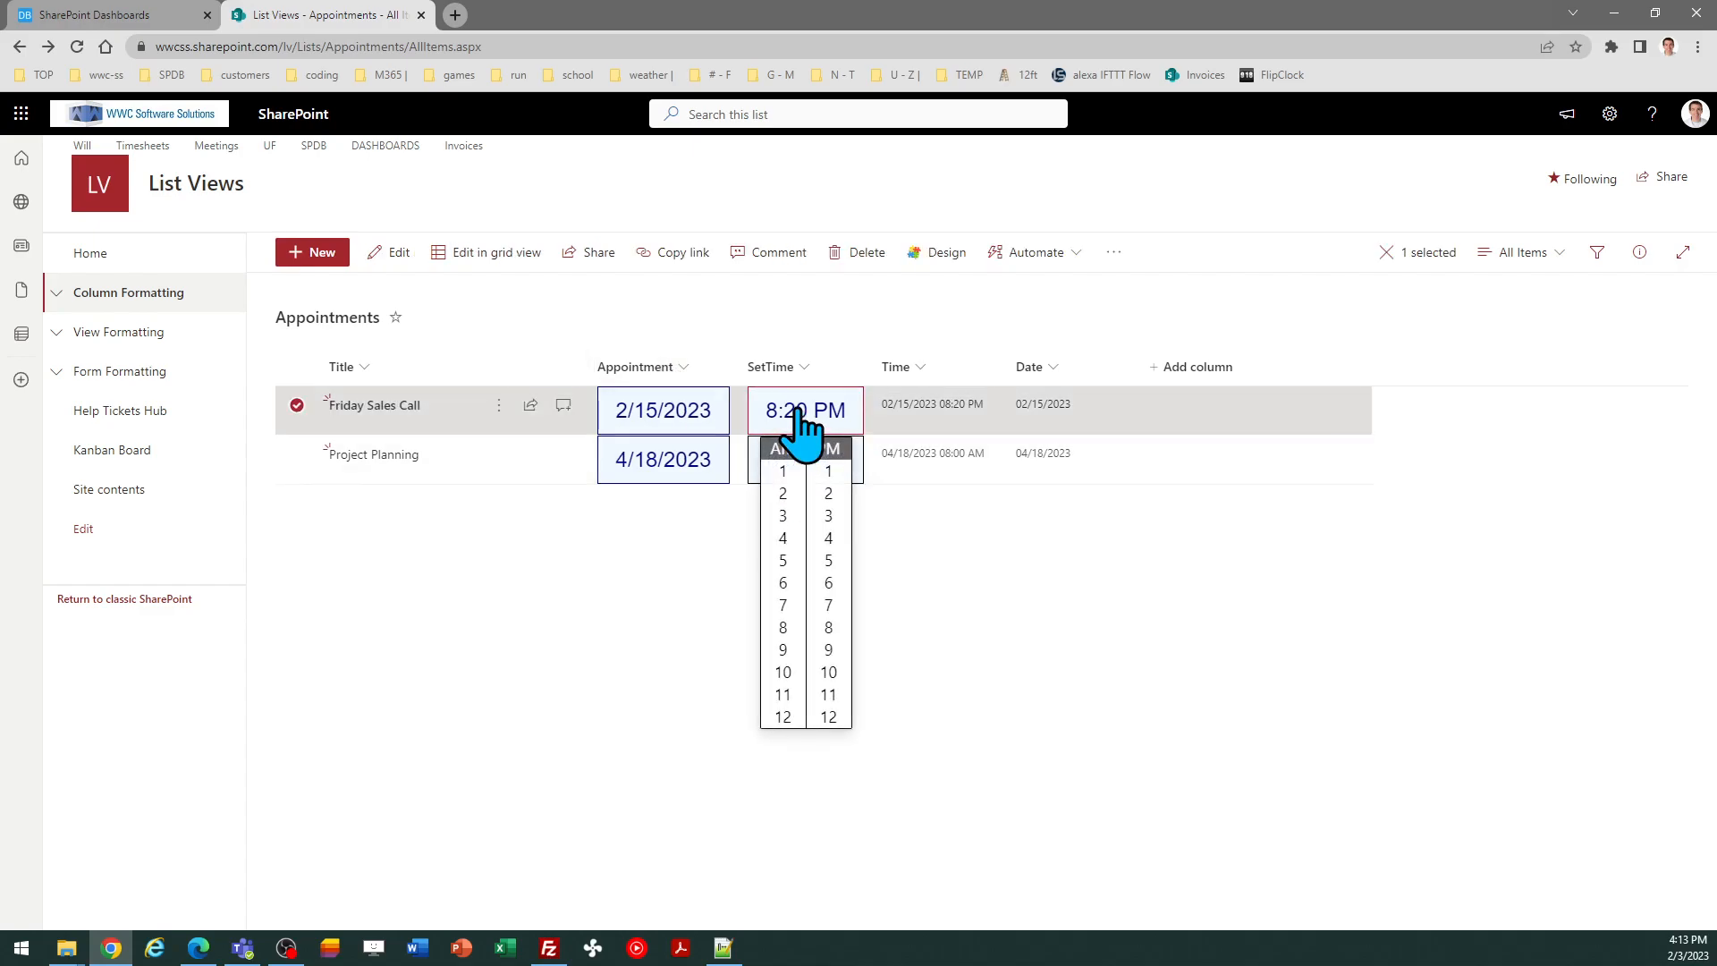
pyautogui.moveTo(794, 414)
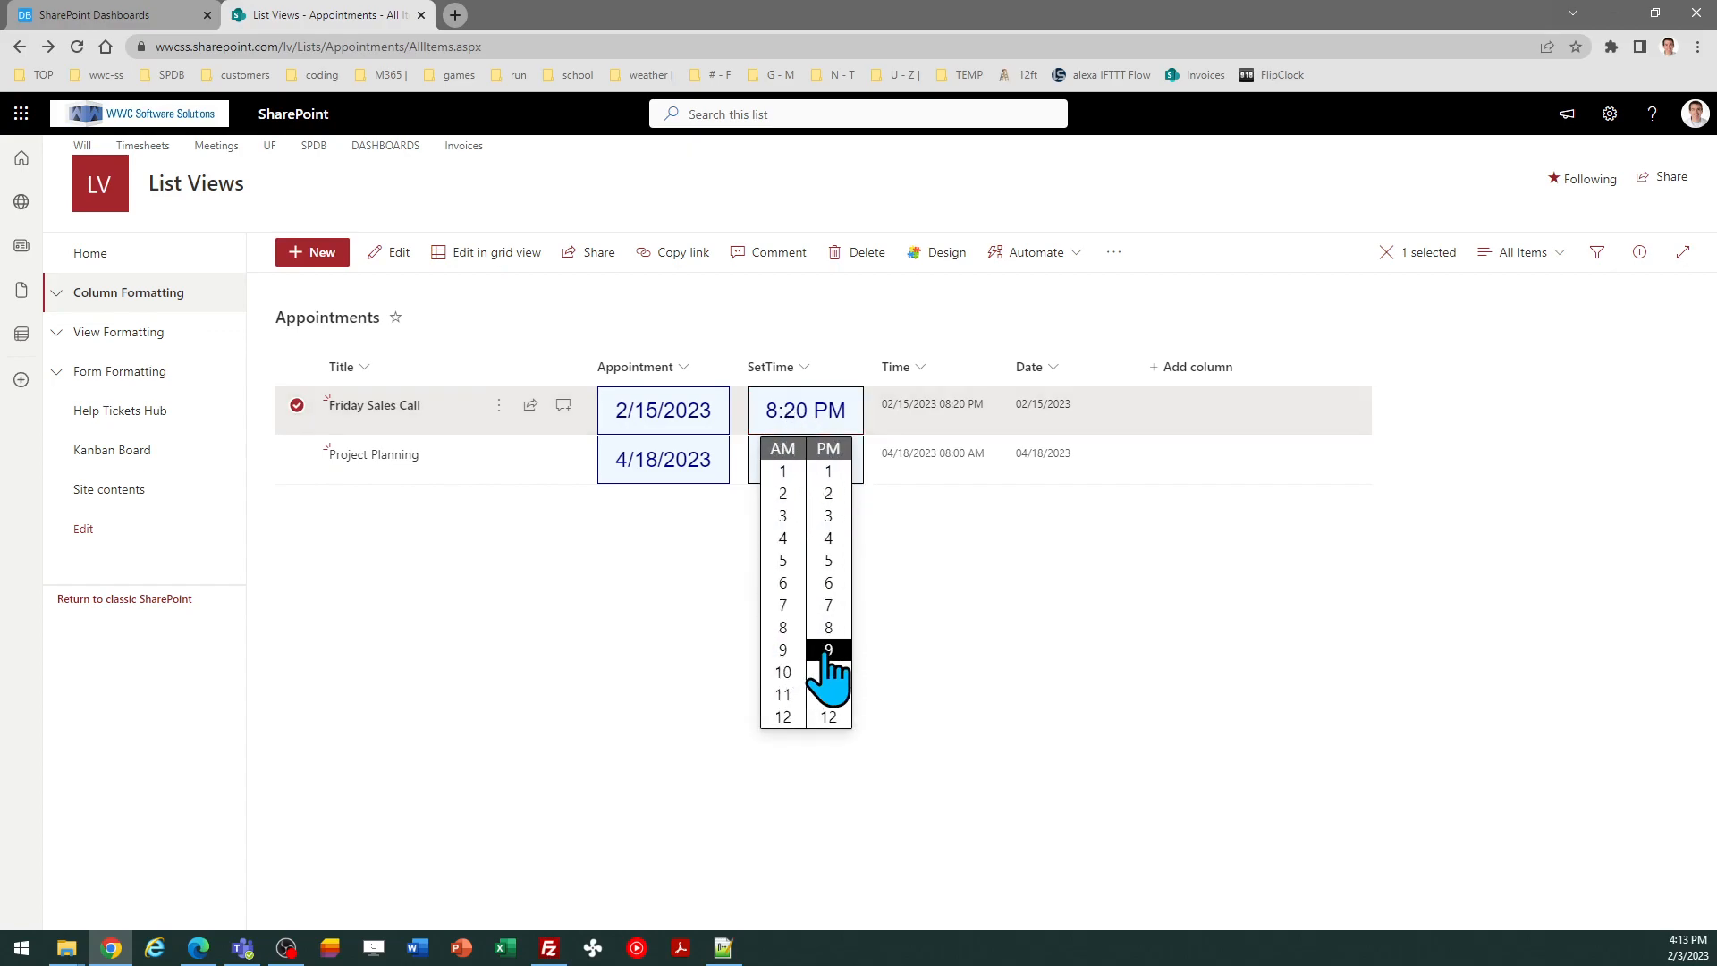
pyautogui.moveTo(827, 653)
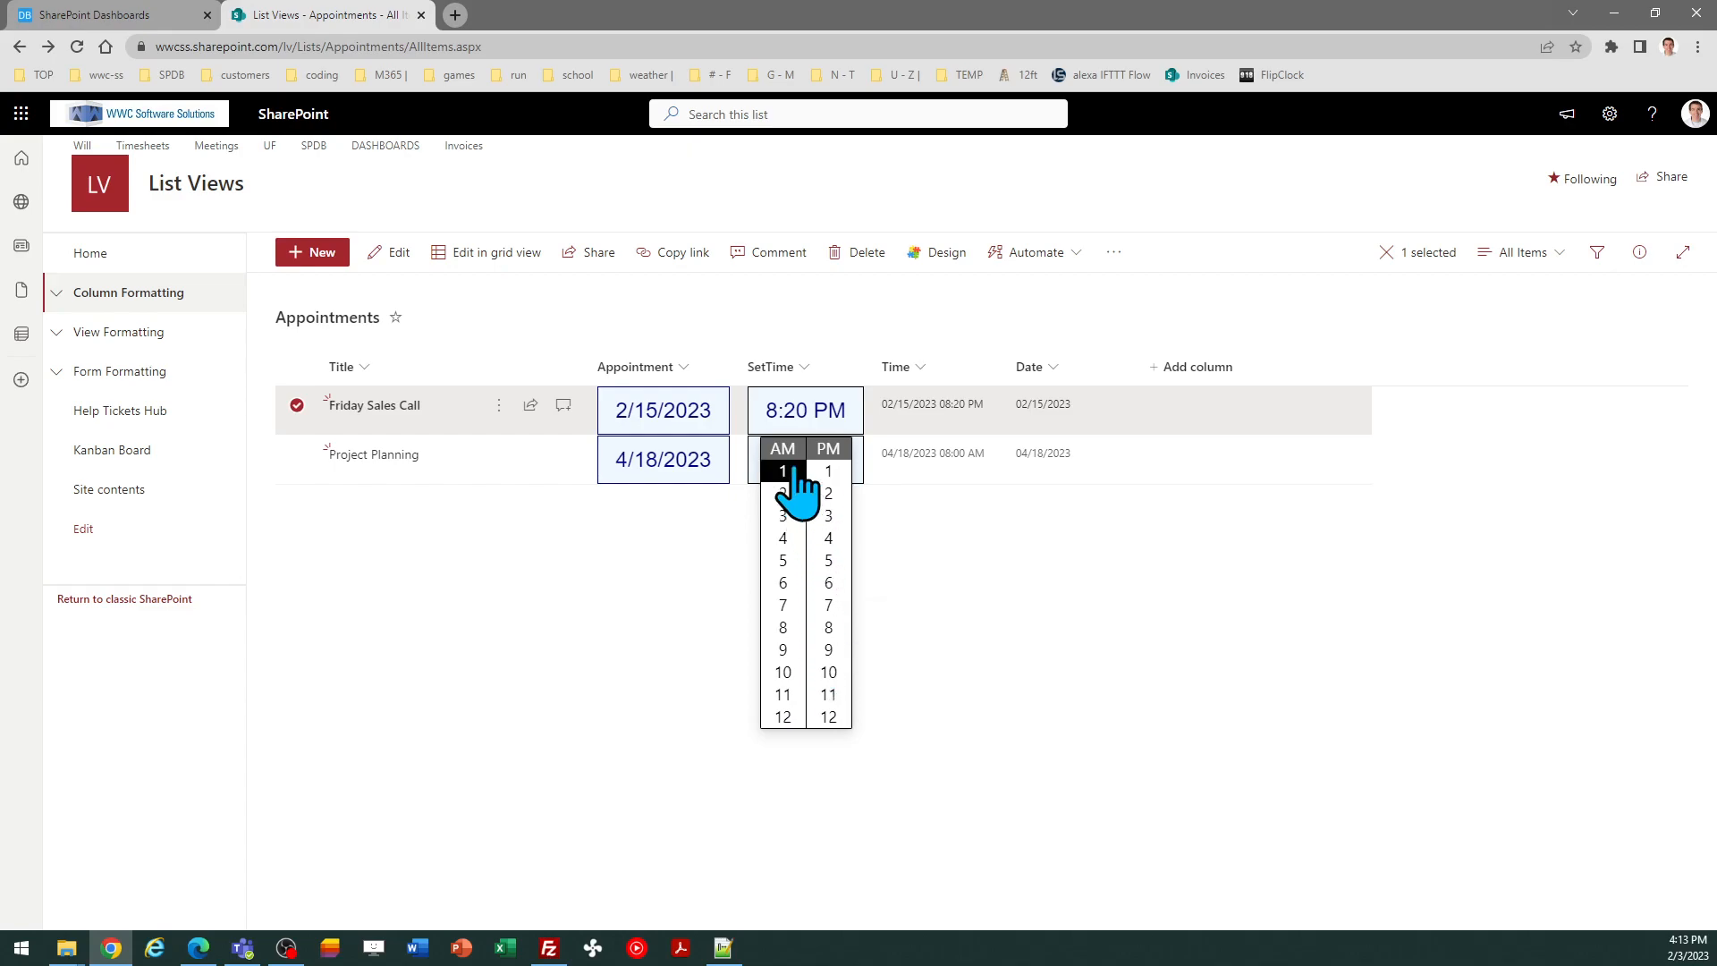
pyautogui.moveTo(791, 608)
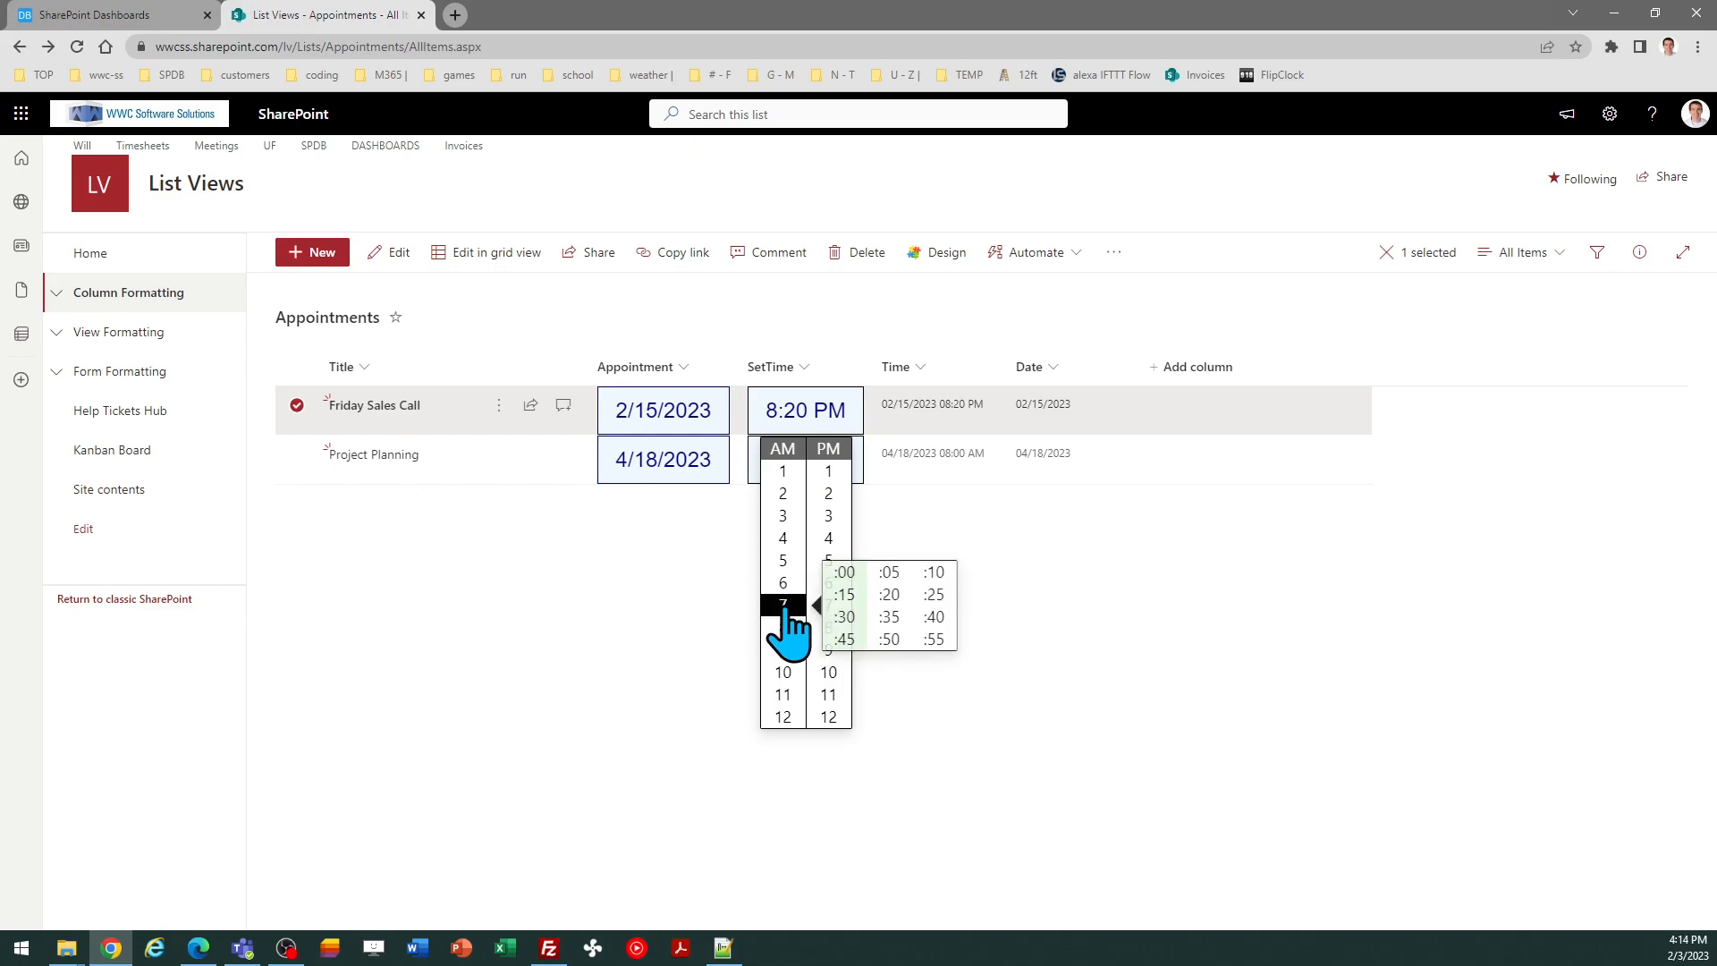
pyautogui.click(849, 619)
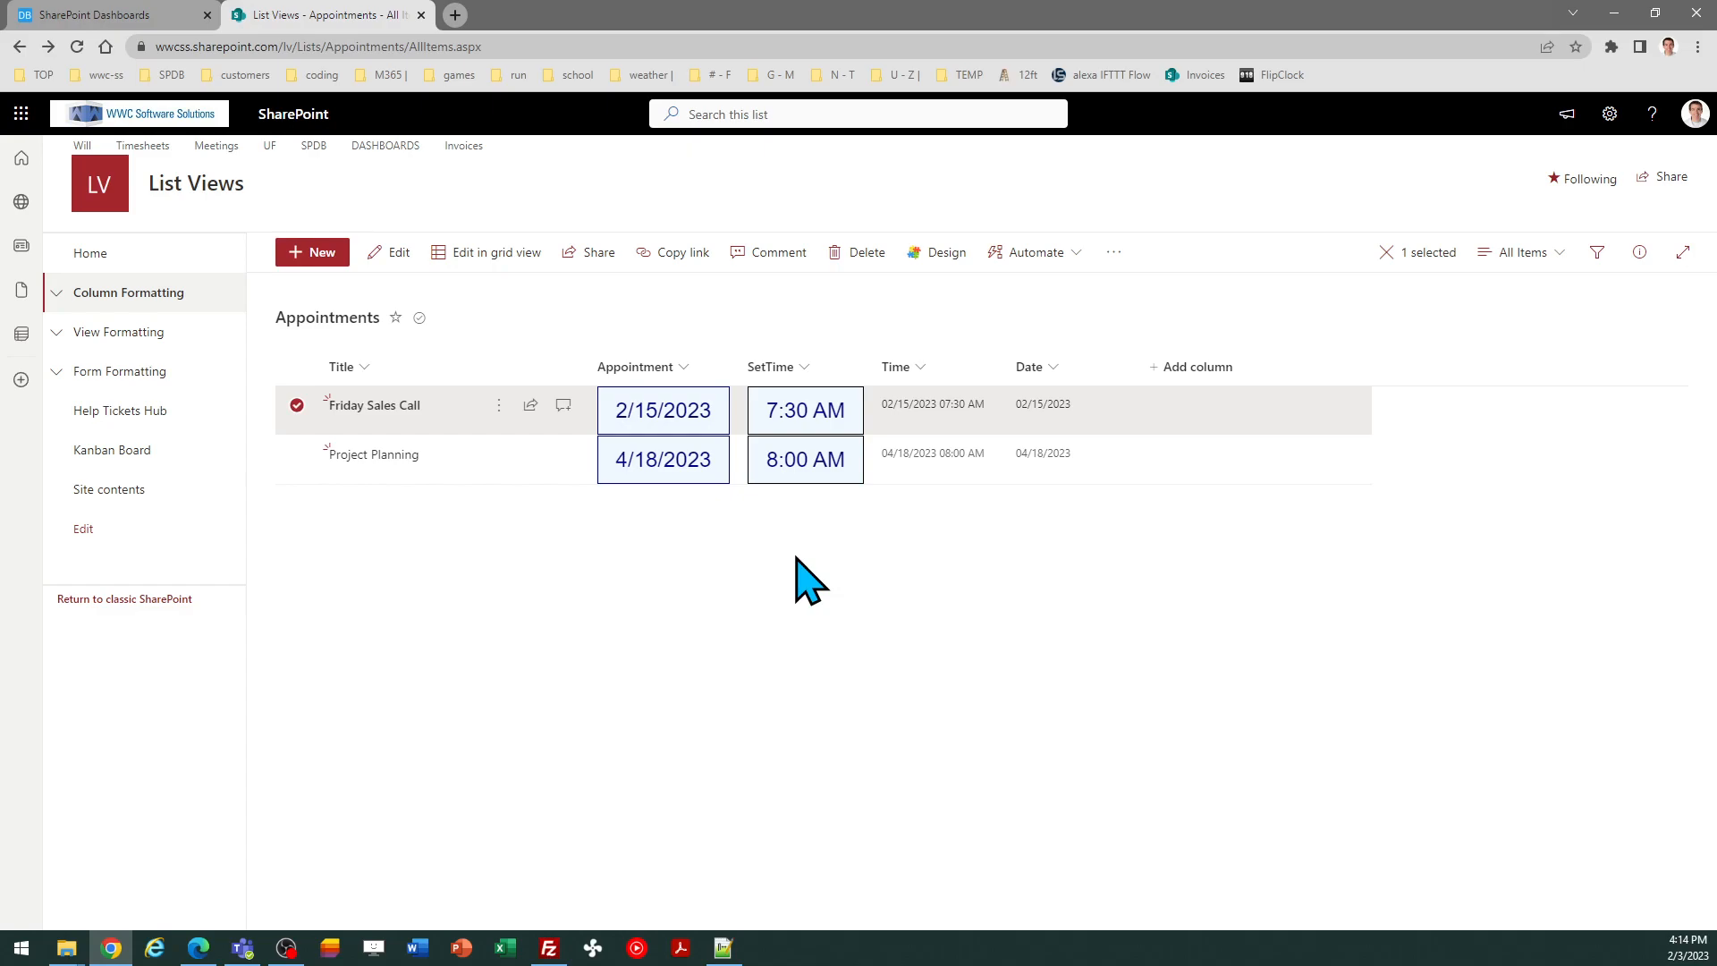
# - Set the Project Planning time in the SetTime column to 8:45 PM and change it to 2:40 PM
pyautogui.click(798, 467)
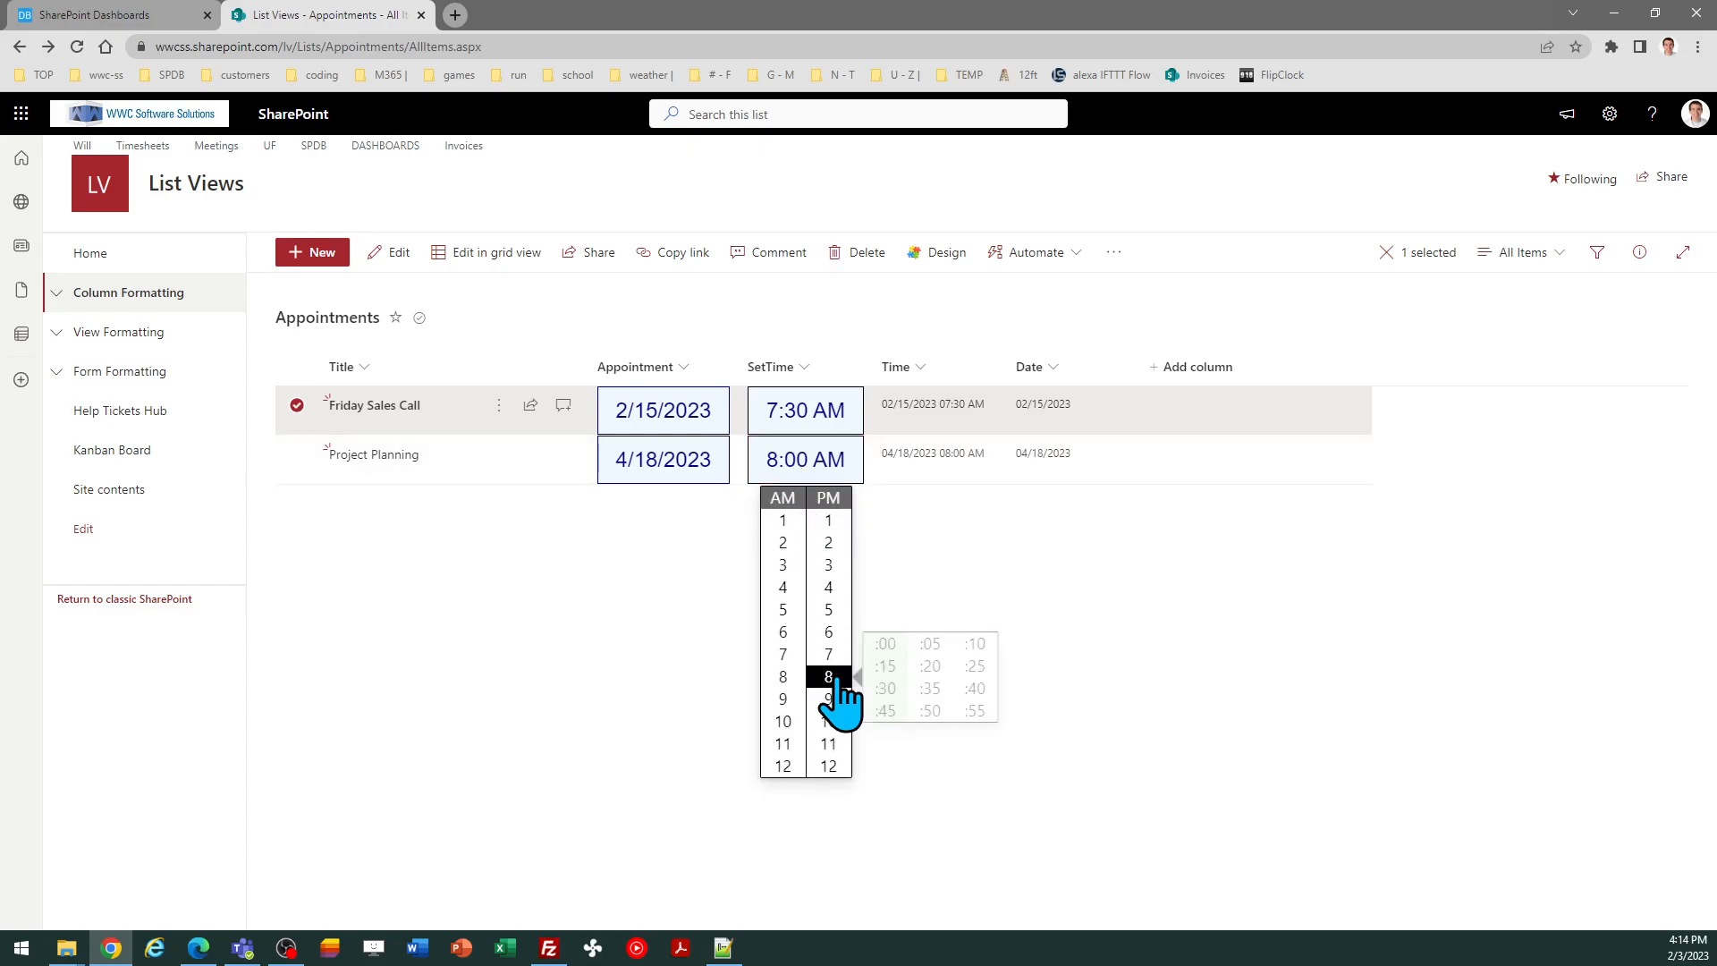
pyautogui.click(891, 710)
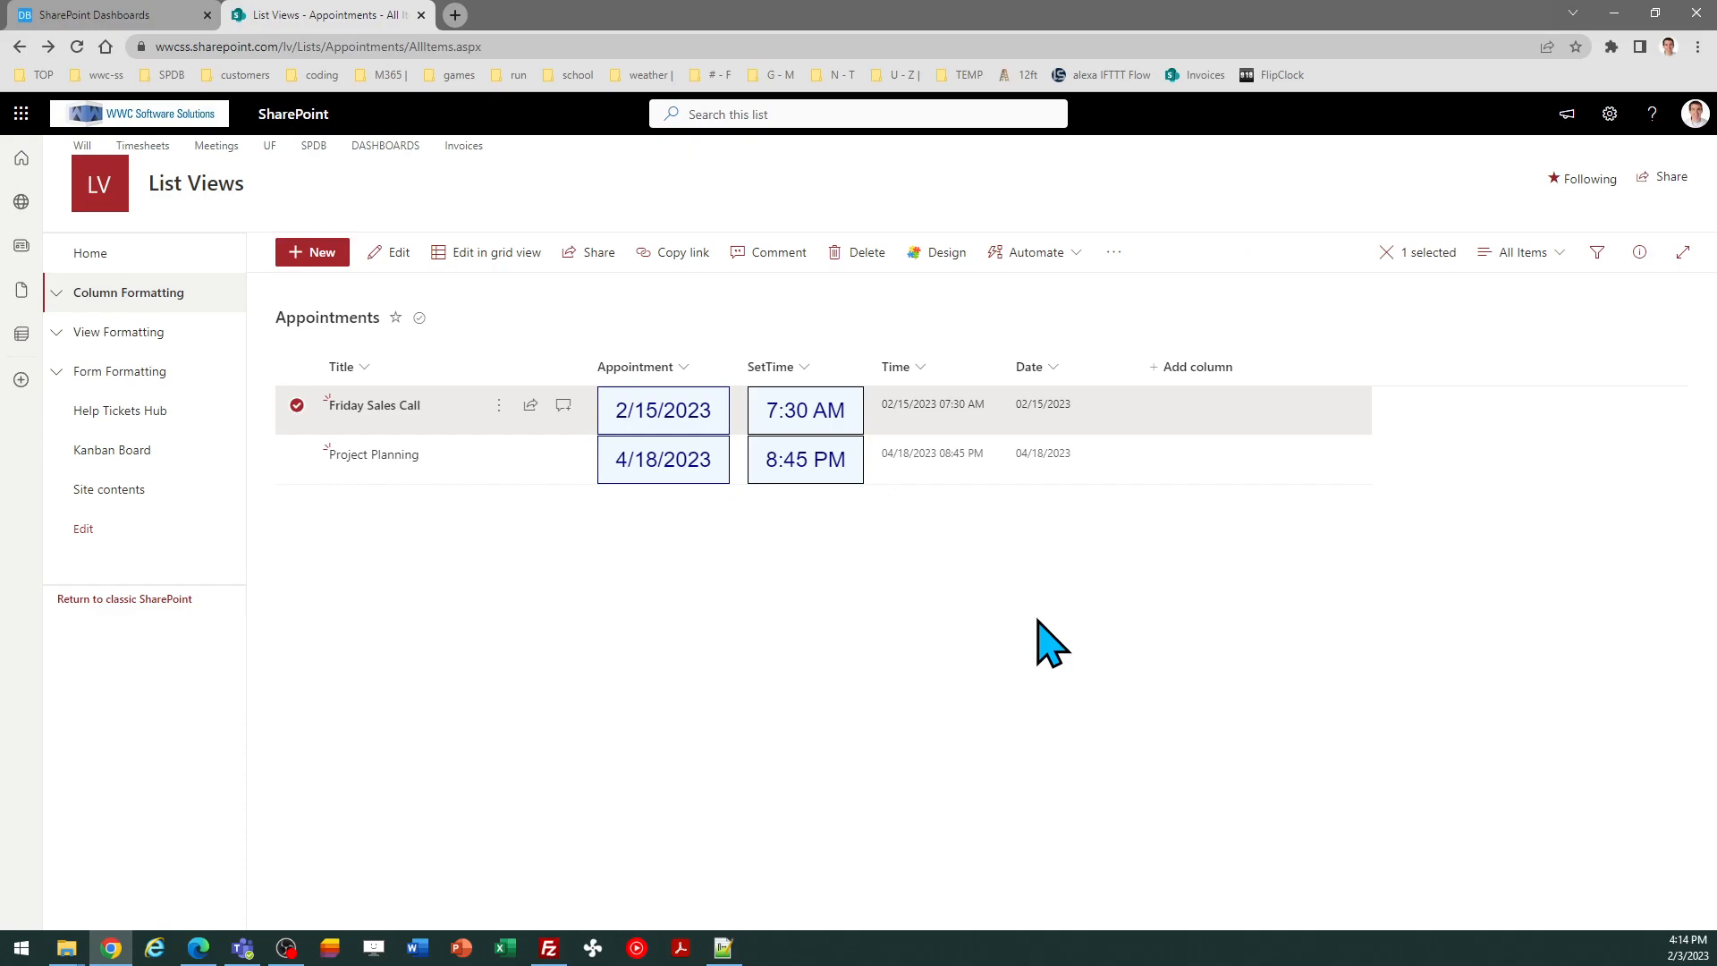
pyautogui.click(805, 463)
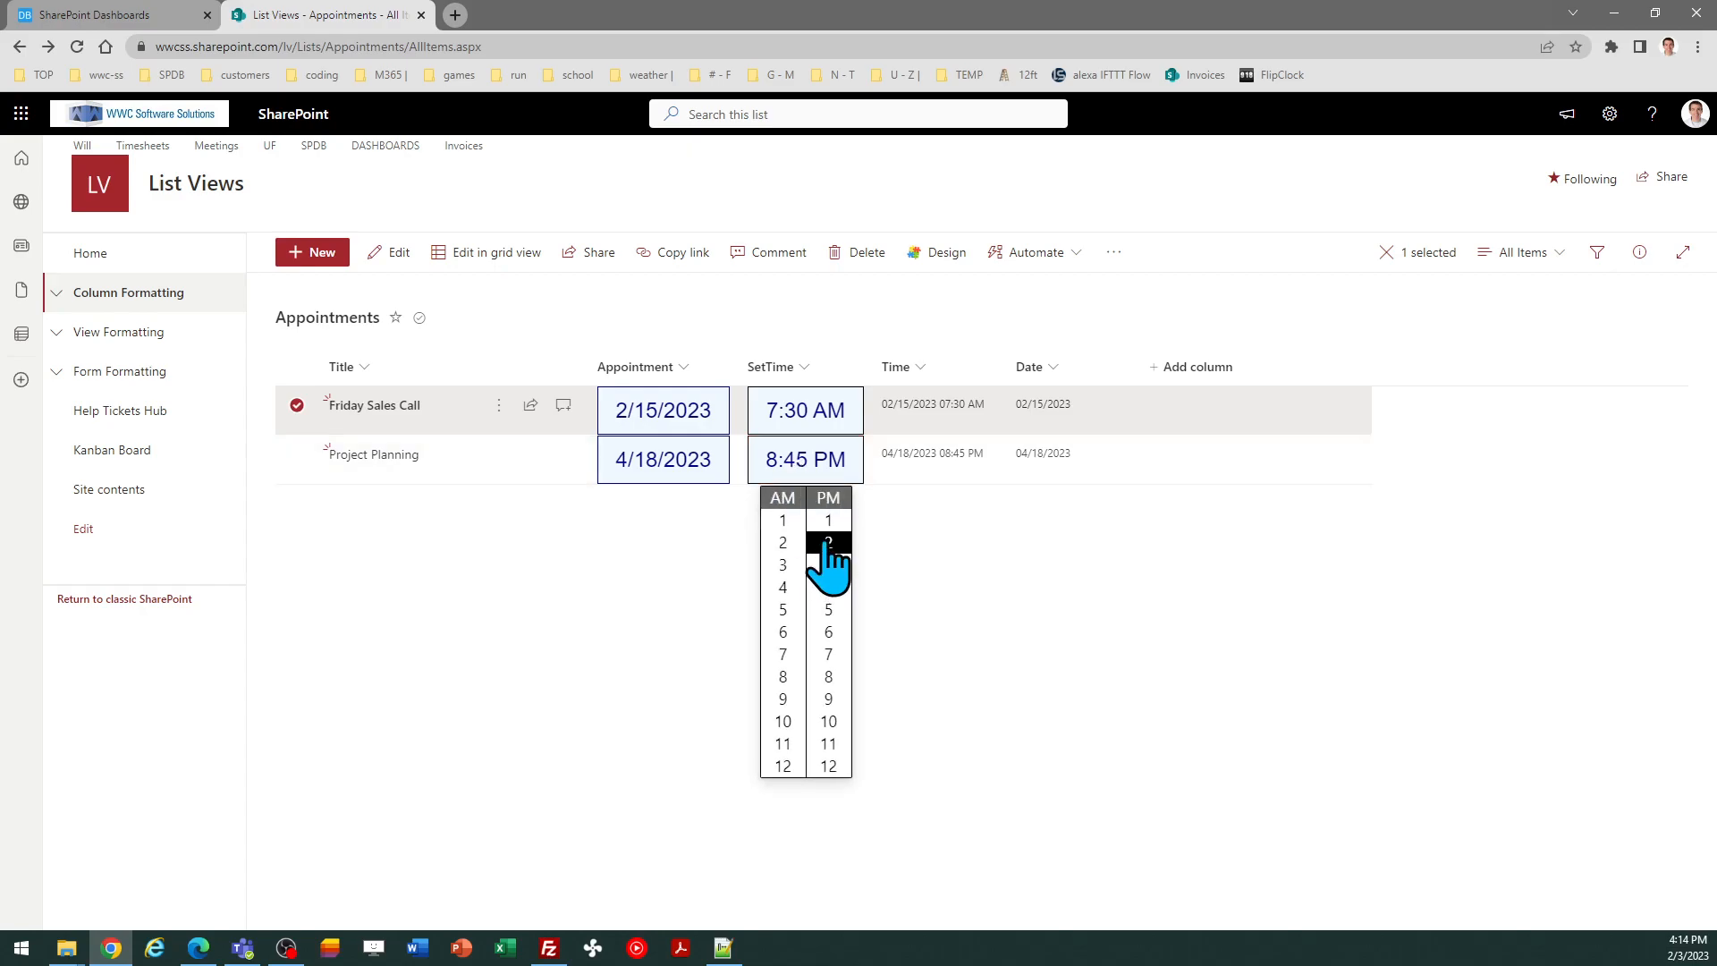
pyautogui.moveTo(830, 564)
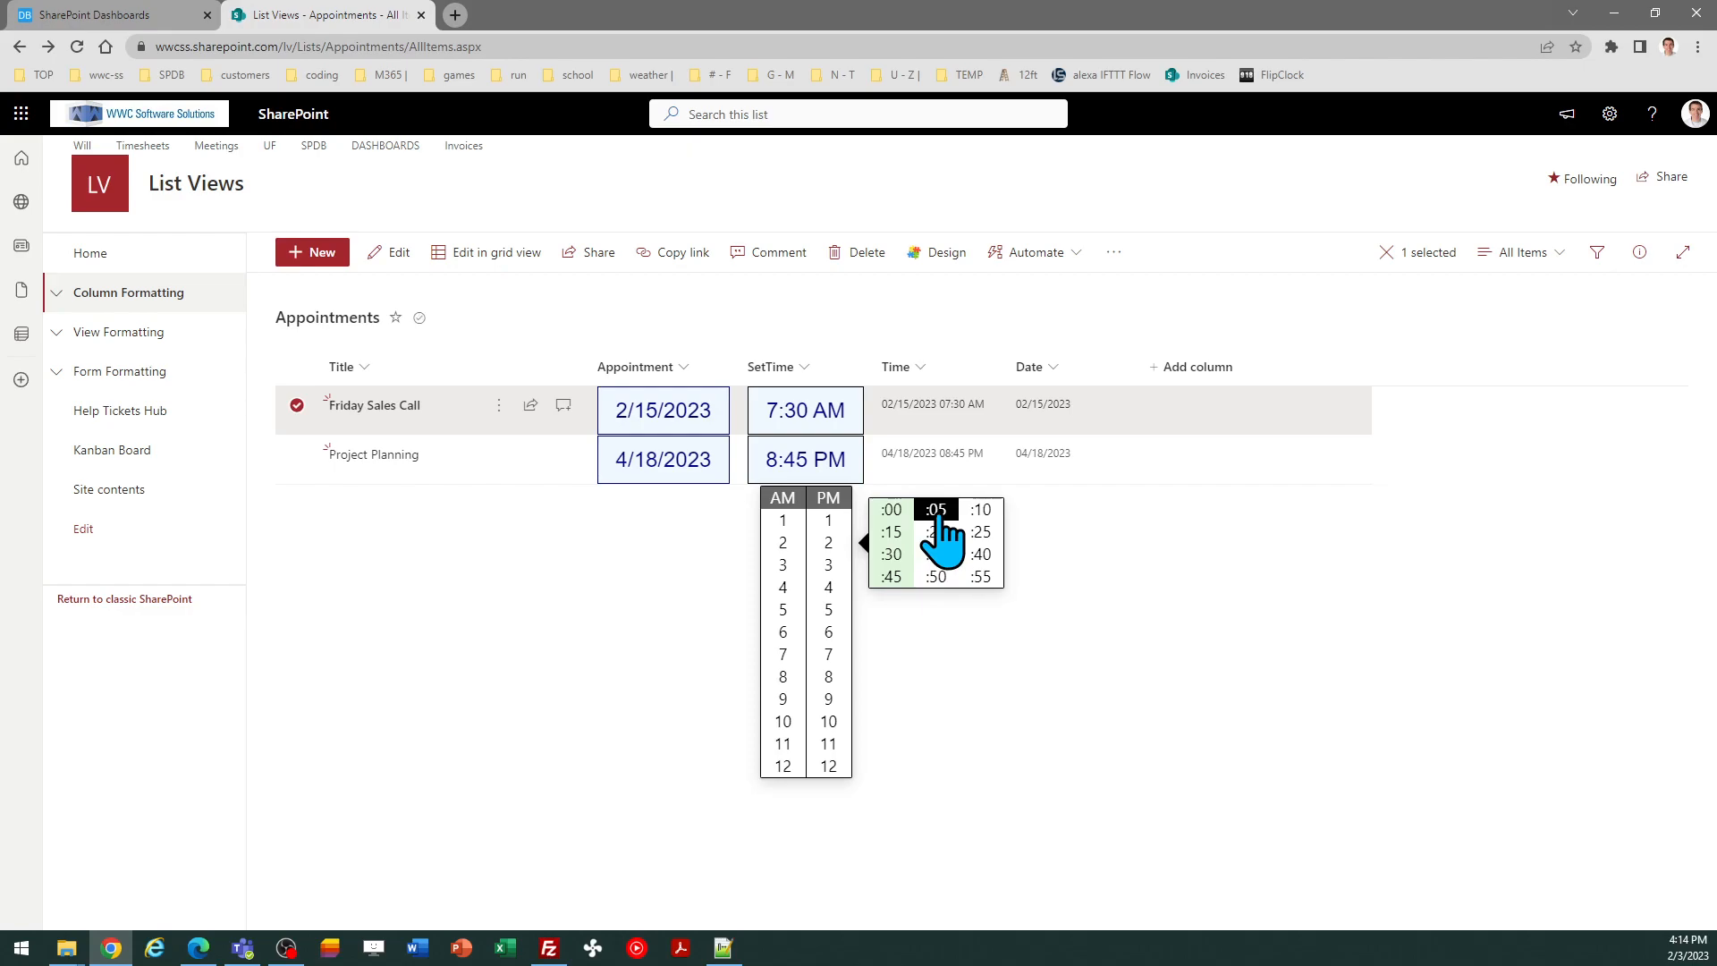
pyautogui.click(981, 554)
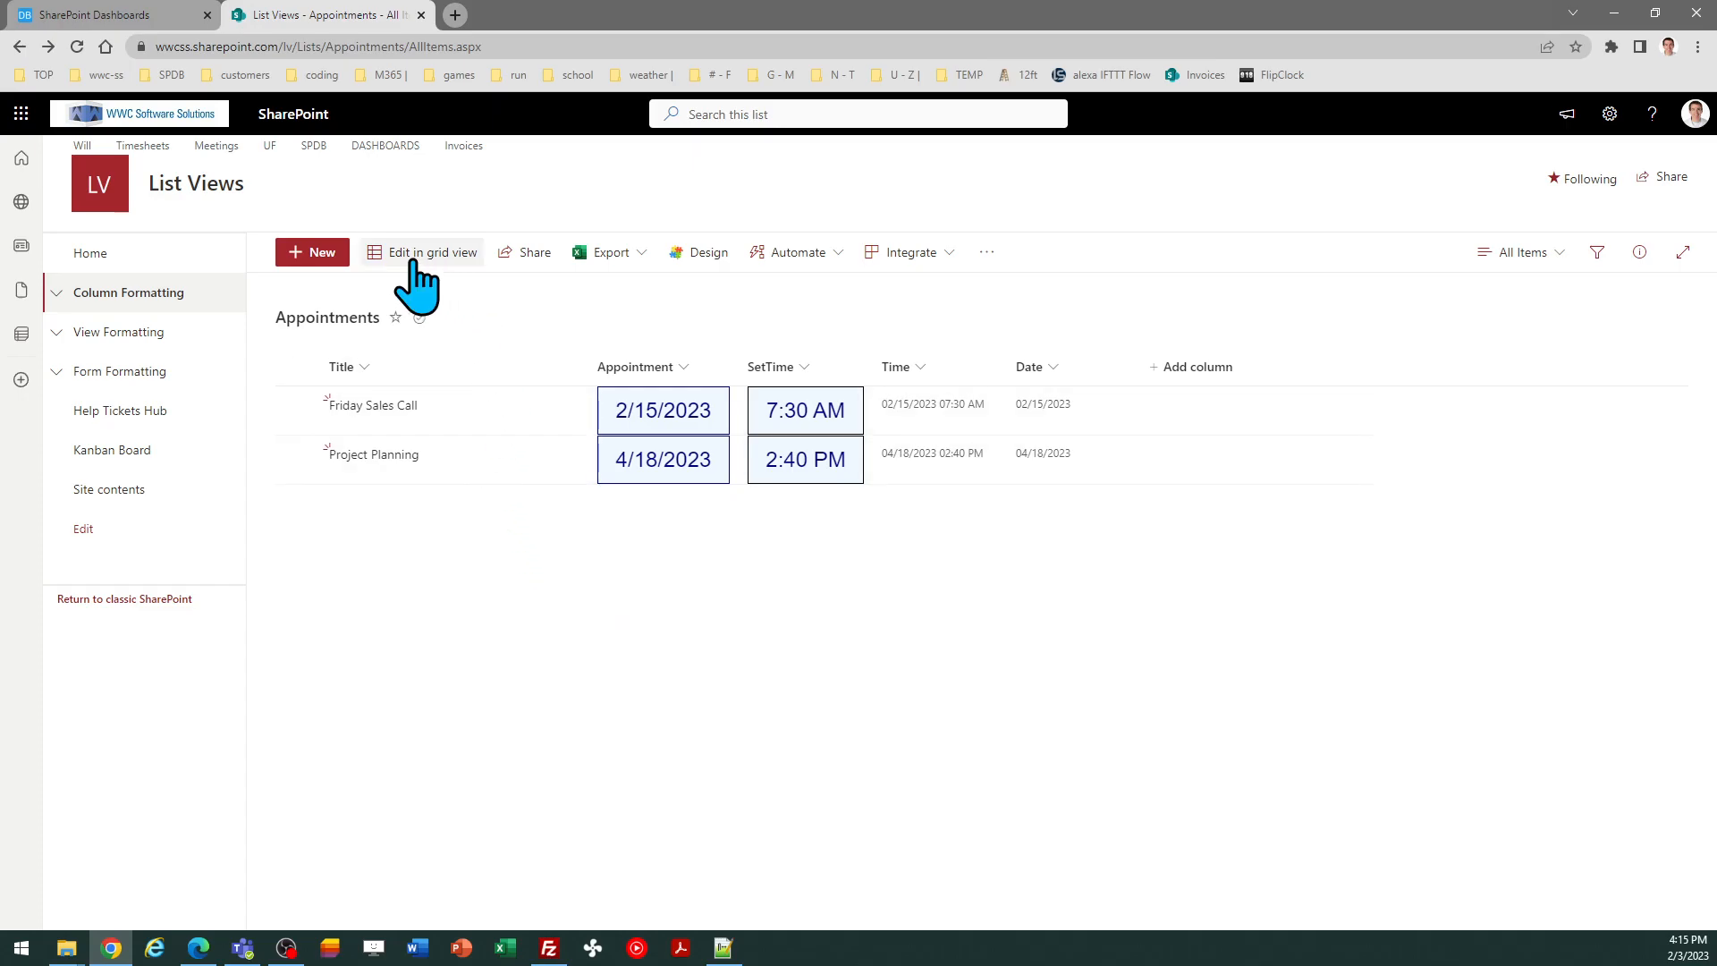
# - Switch back to the Column - Input / Time template page in SharePoint Dashboard Maker Pro
pyautogui.click(136, 14)
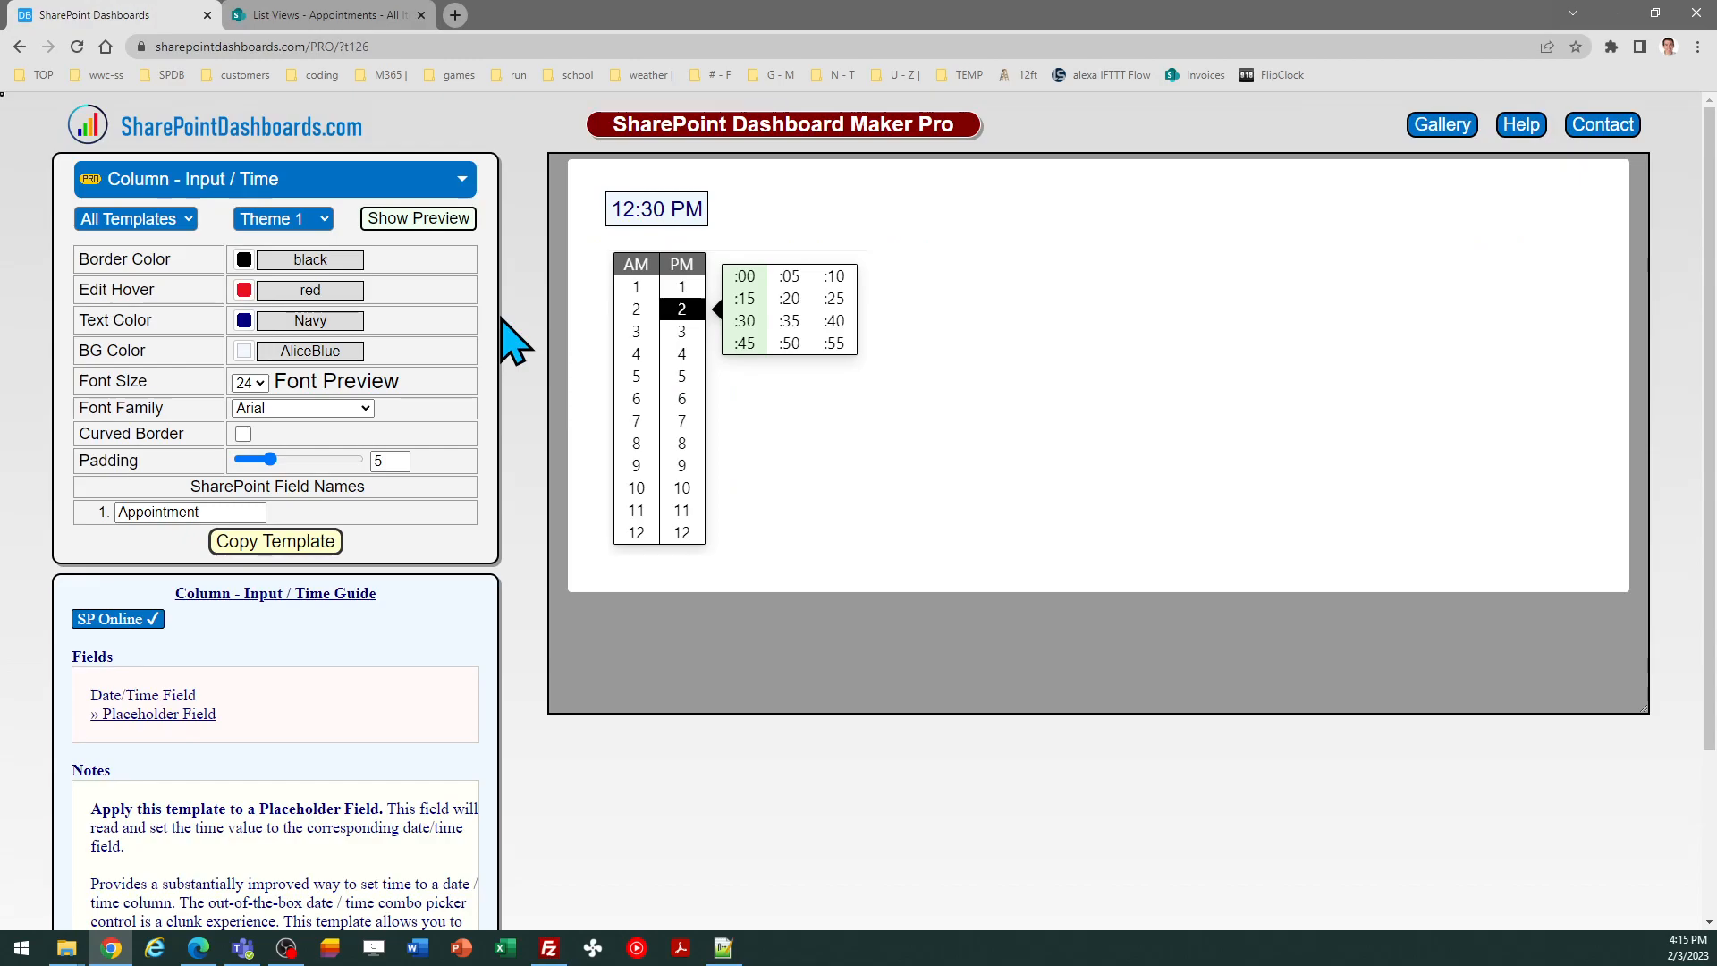